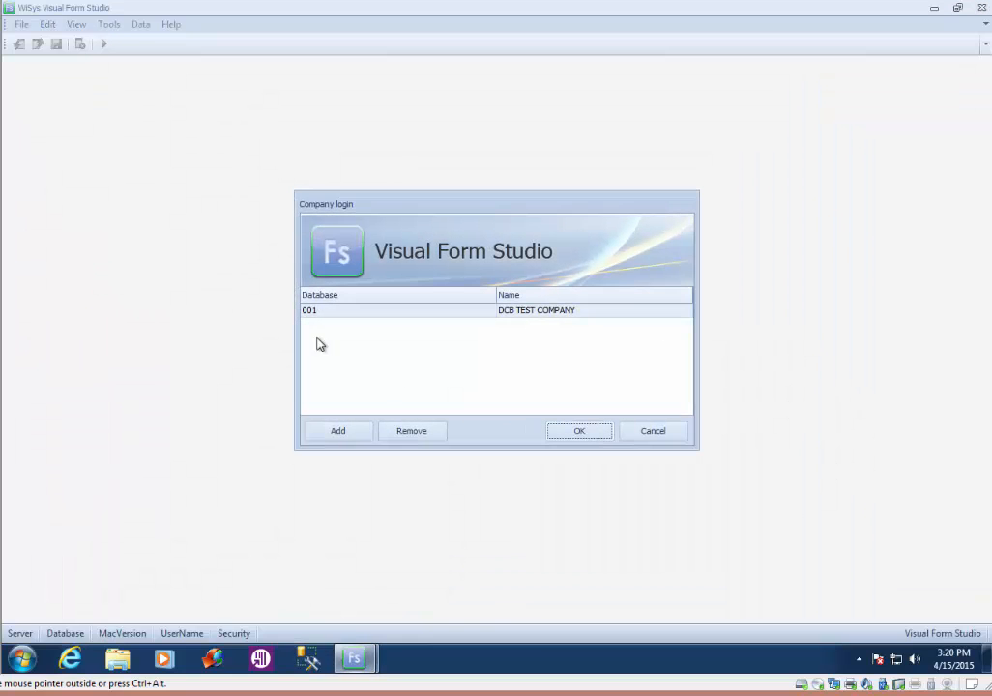
# - Log in to company database 001 and open the IM Receipt L7 form from the WiSys Form Studio Training project
pyautogui.click(577, 432)
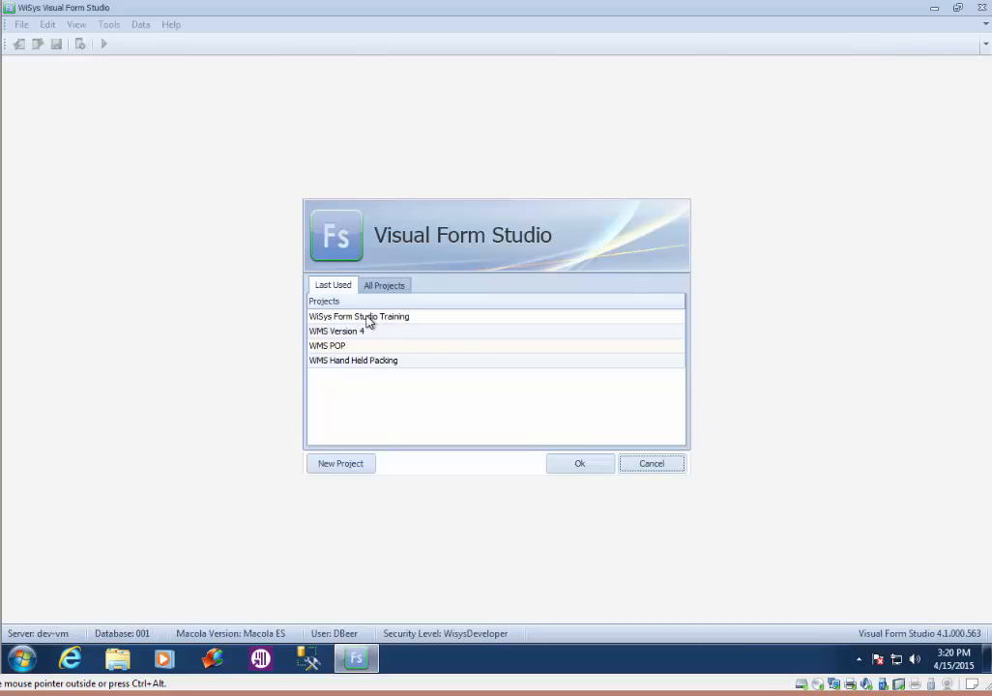
pyautogui.doubleClick(346, 318)
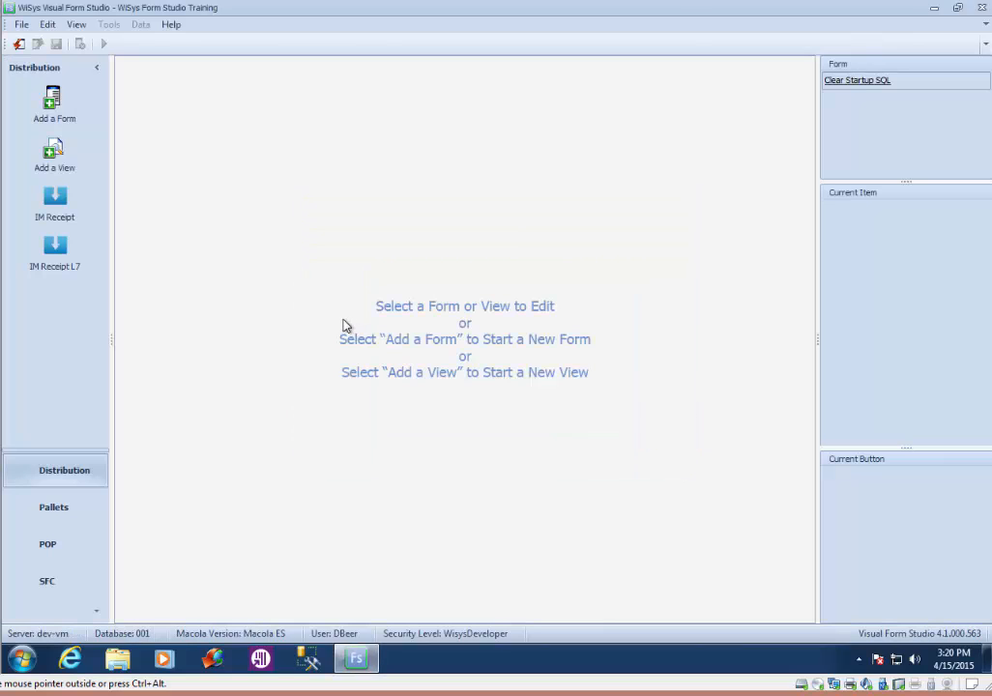
pyautogui.click(53, 269)
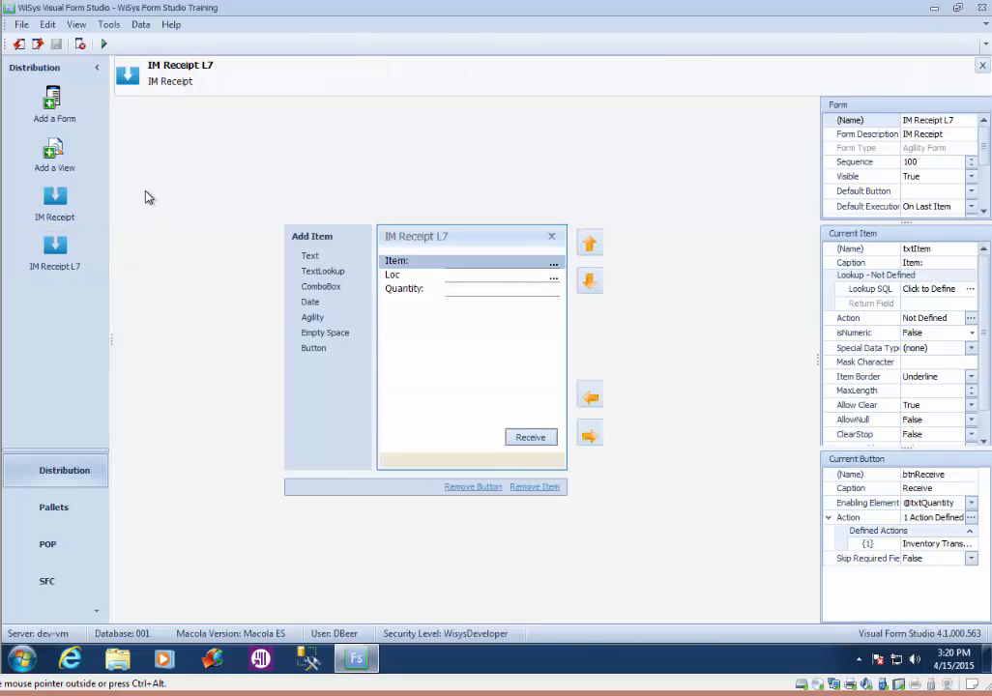
# - Test-run the IM Receipt L7 form to check its Item field, and close the test window
pyautogui.click(105, 45)
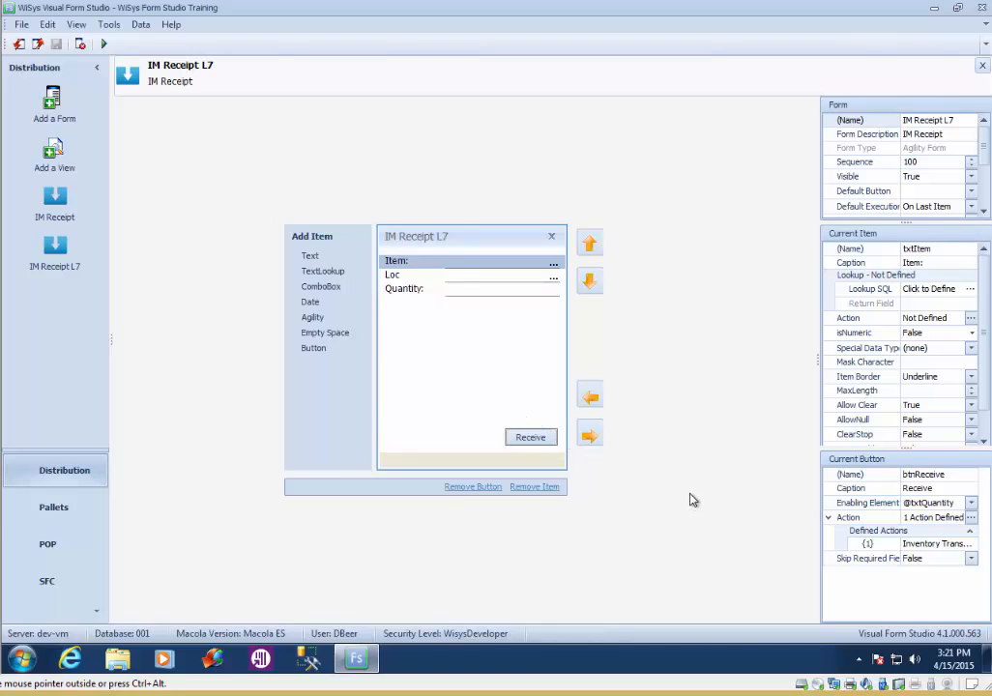
pyautogui.click(106, 45)
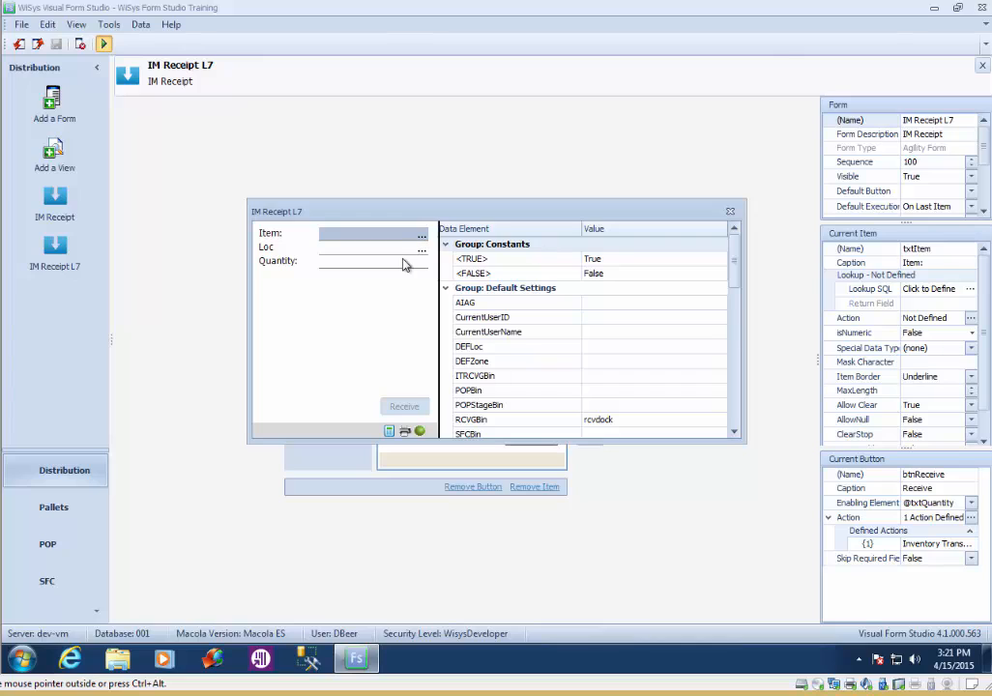
pyautogui.click(406, 265)
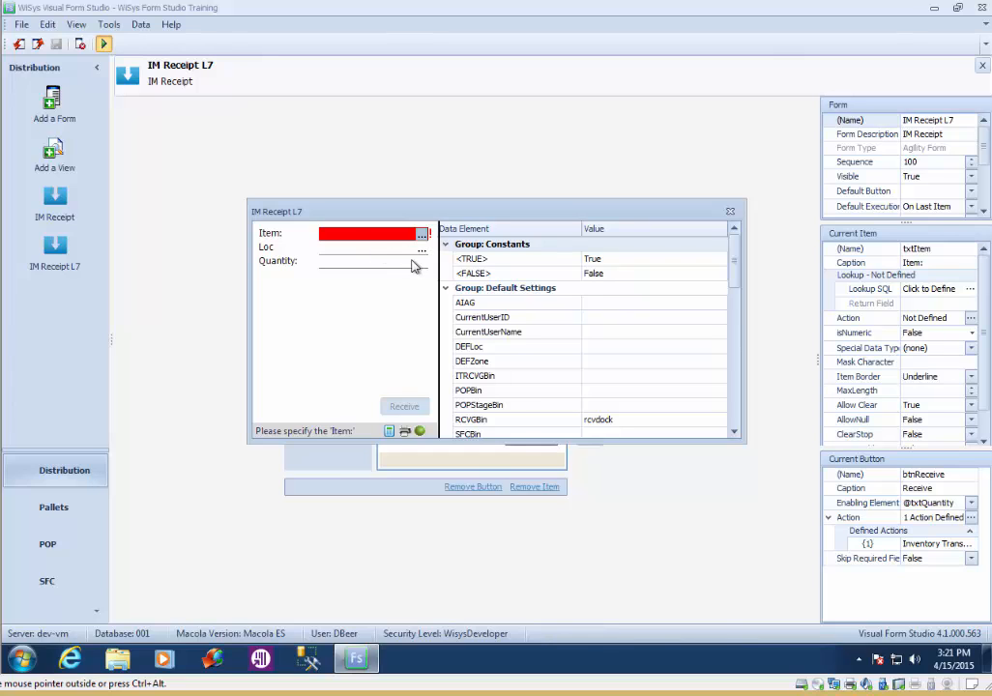
pyautogui.click(731, 213)
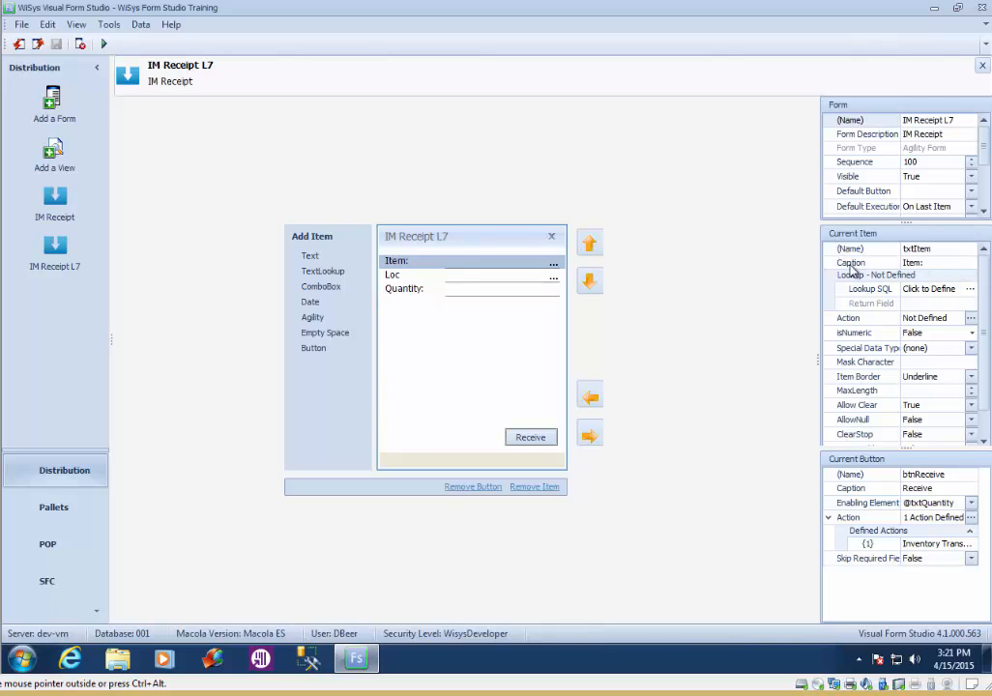
# - Start a lookup SQL definition for the Item field and add the imitmidx_wv view to the query
pyautogui.click(935, 291)
pyautogui.click(935, 290)
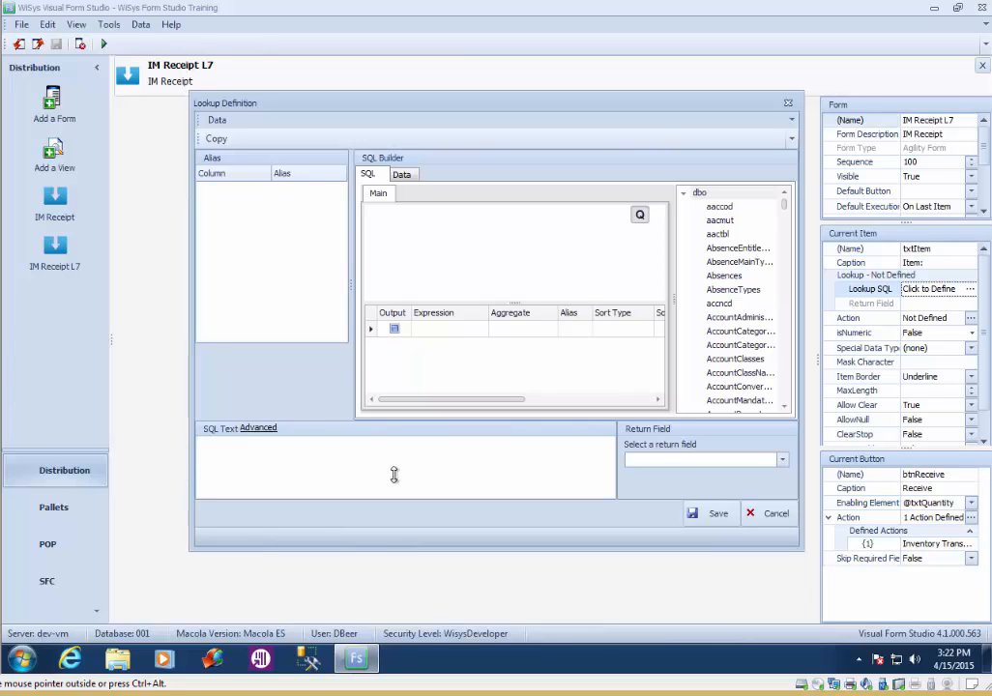
pyautogui.click(734, 320)
pyautogui.scroll(-4, 740, 317)
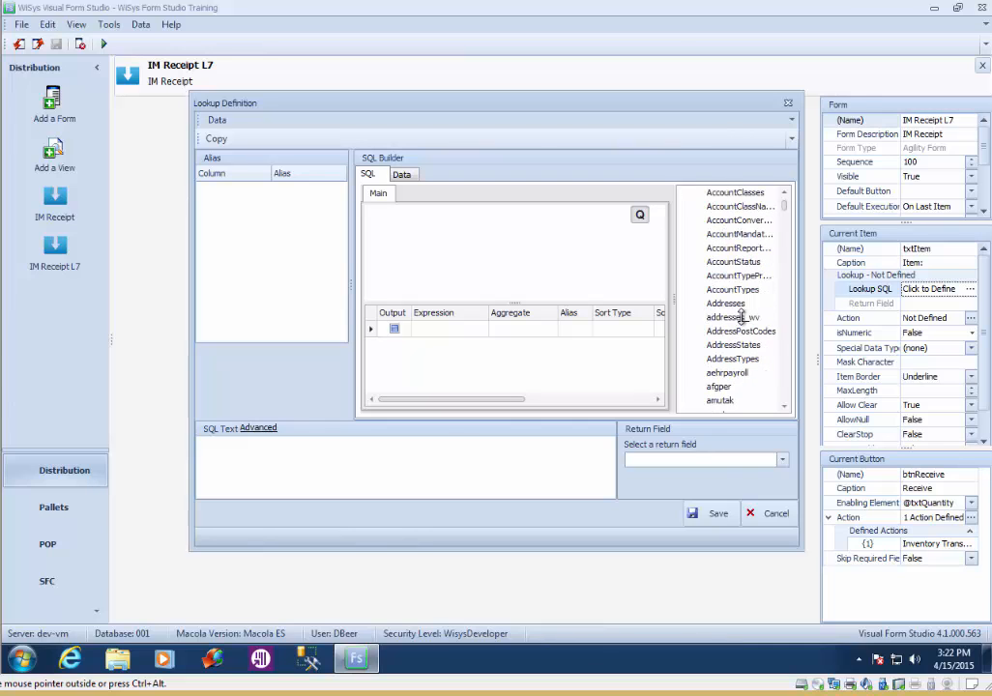
pyautogui.moveTo(788, 211); pyautogui.dragTo(791, 292)
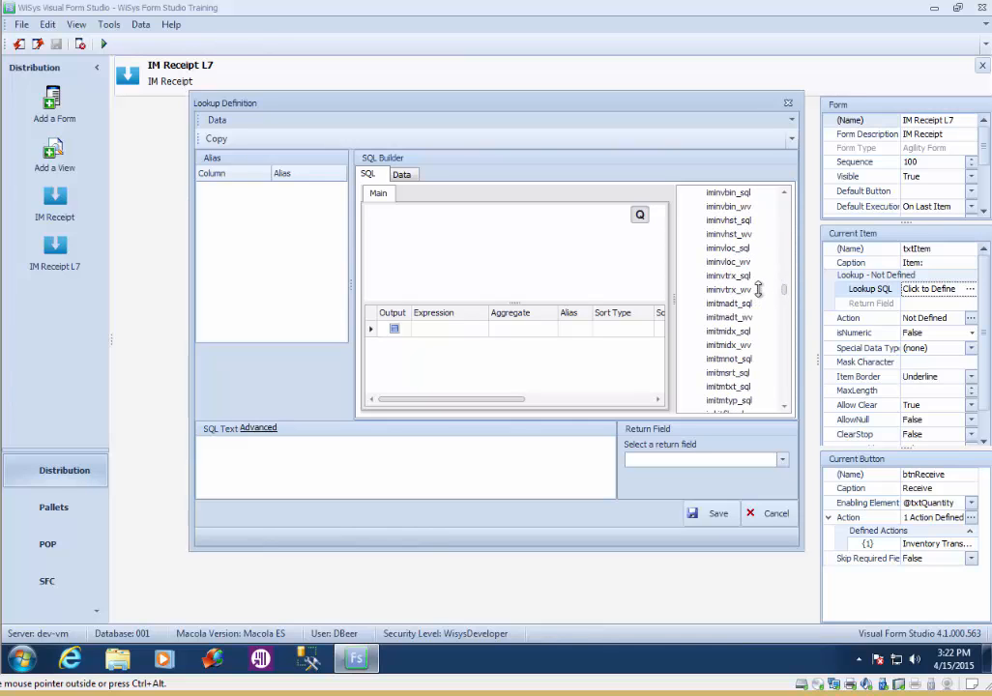
pyautogui.click(727, 331)
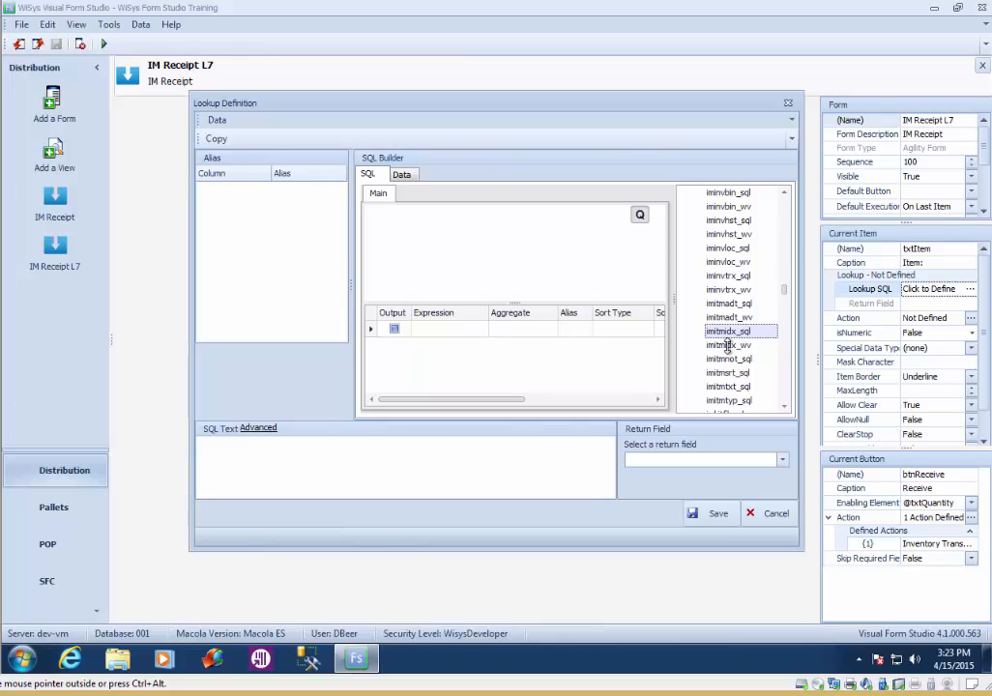
pyautogui.doubleClick(729, 345)
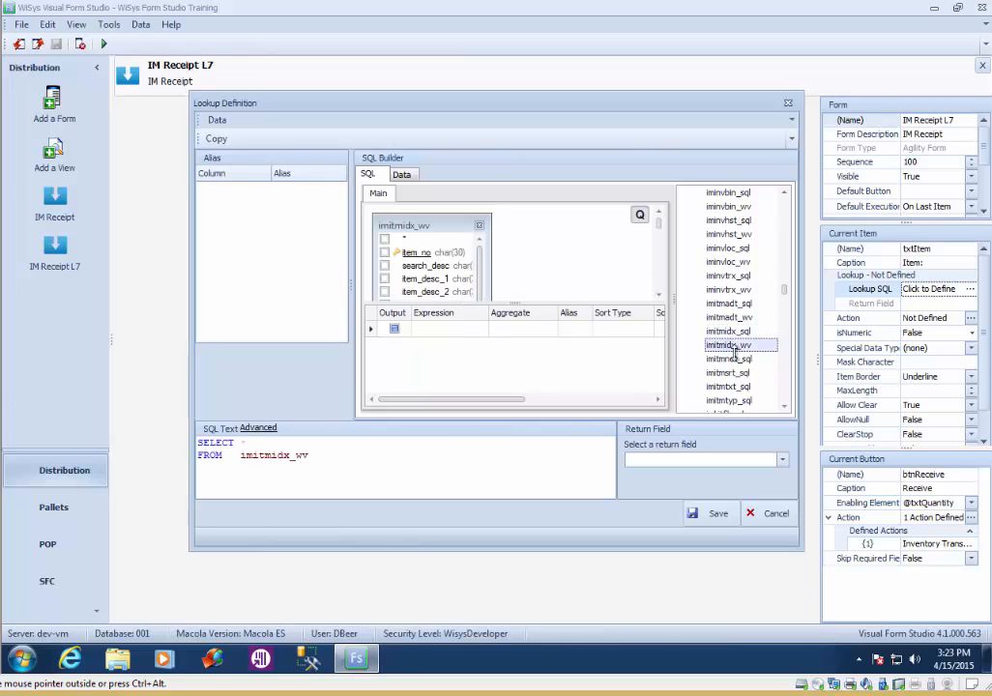
# - Output the item_no and item_desc_1 columns with the aliases Item and Description
pyautogui.click(384, 253)
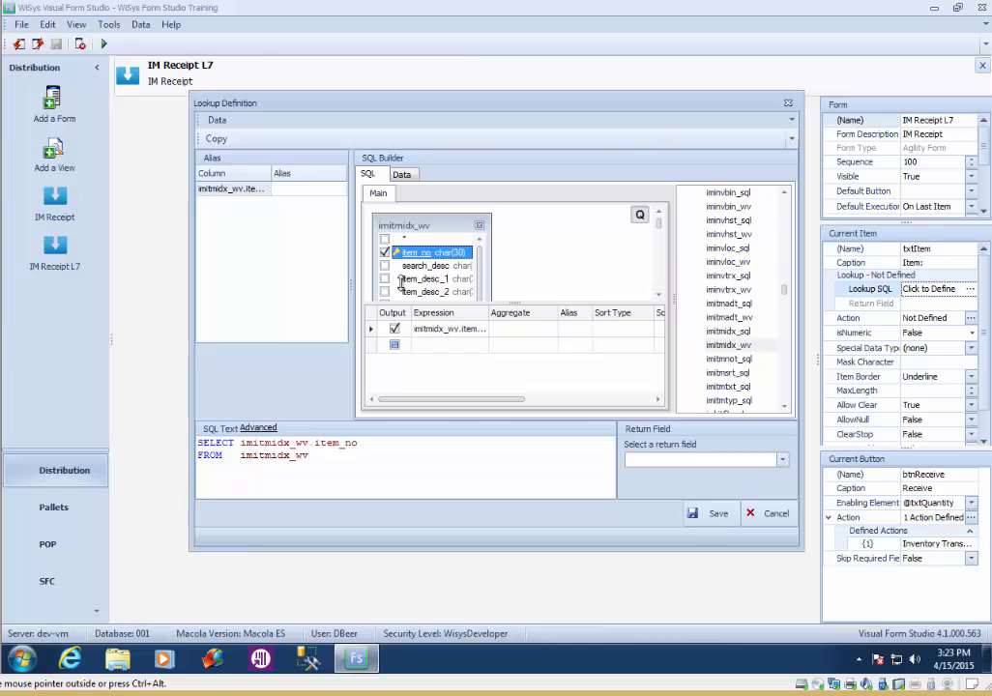
pyautogui.click(384, 278)
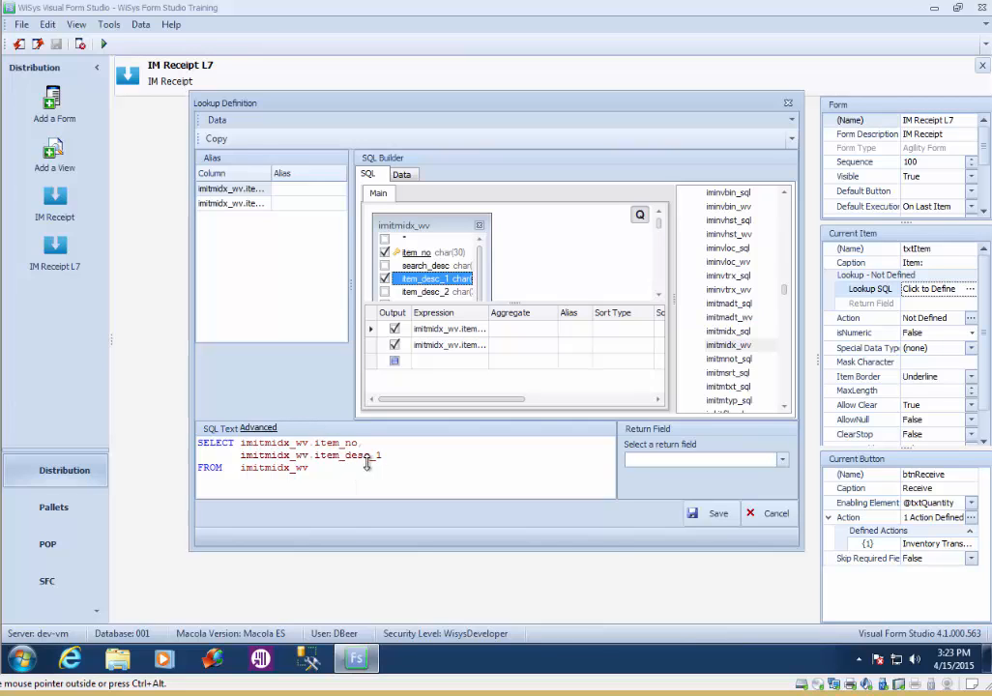
pyautogui.click(297, 188)
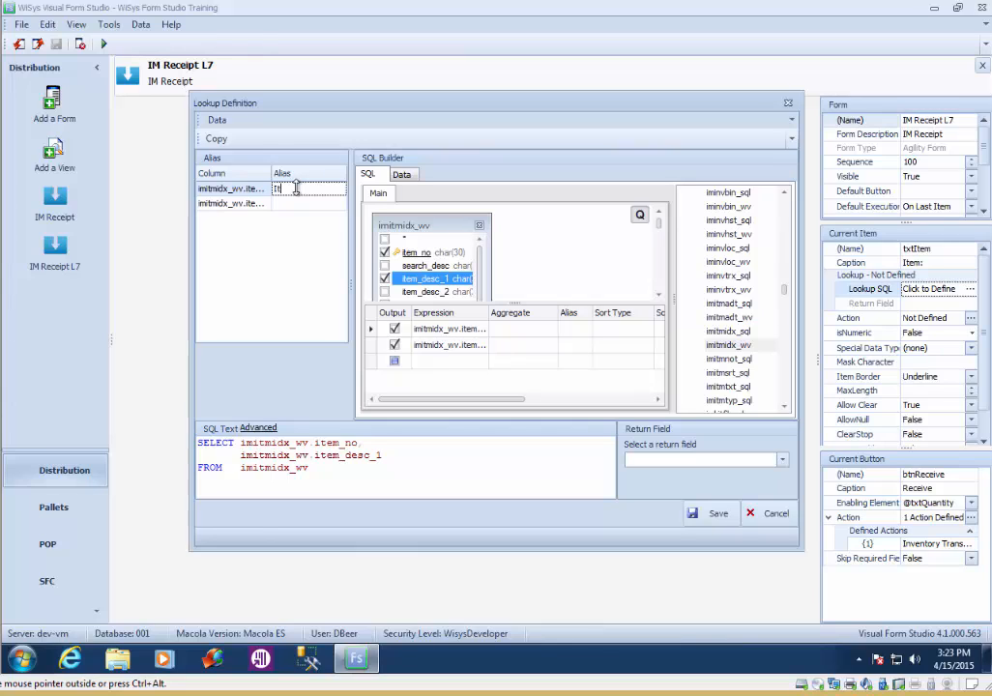
pyautogui.write('Item')
pyautogui.click(302, 203)
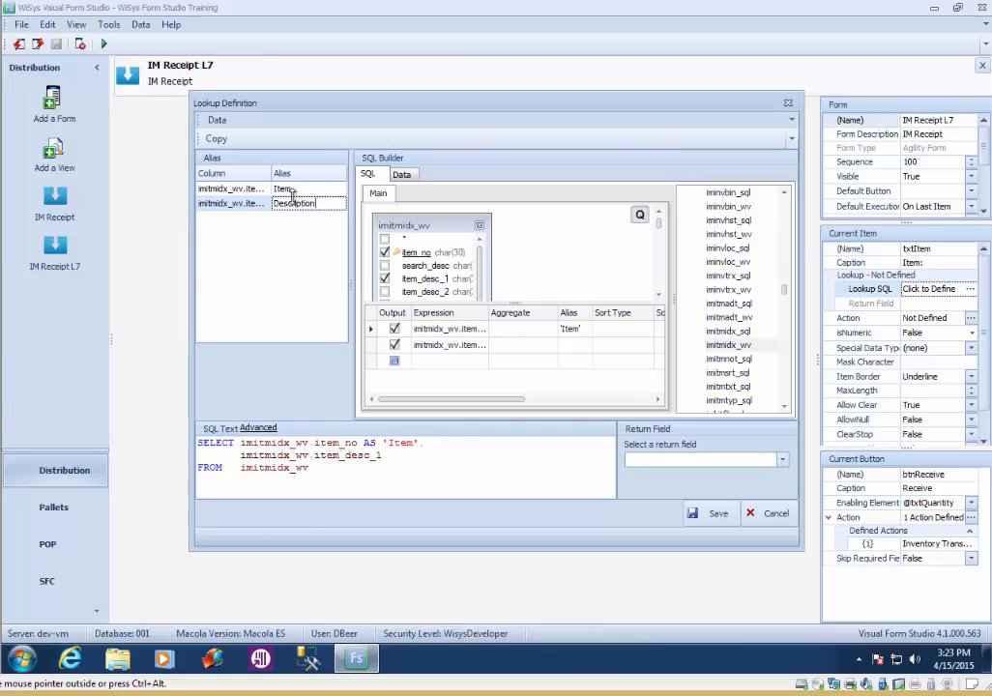
pyautogui.click(301, 227)
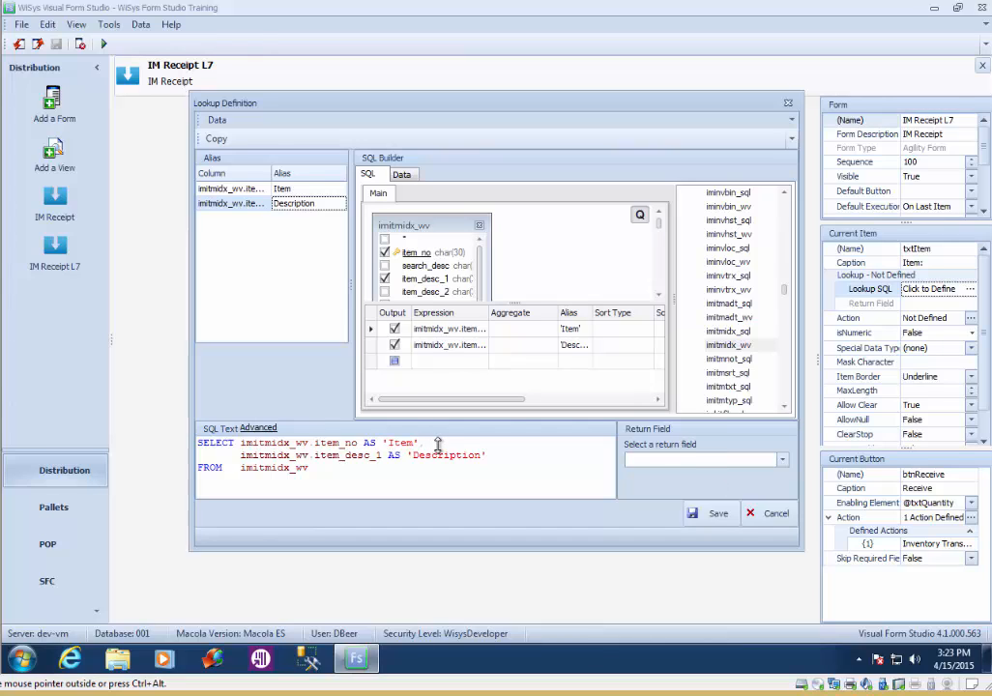
# - Set the return field to imitmidx_wv.item_no and save both the lookup and the form
pyautogui.click(783, 460)
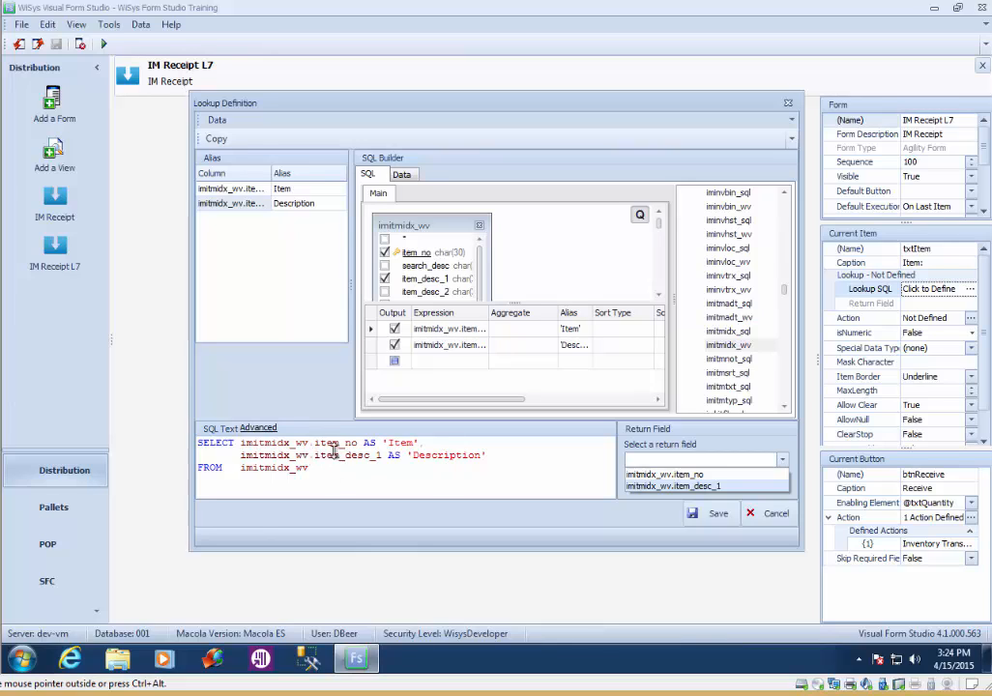
pyautogui.click(696, 475)
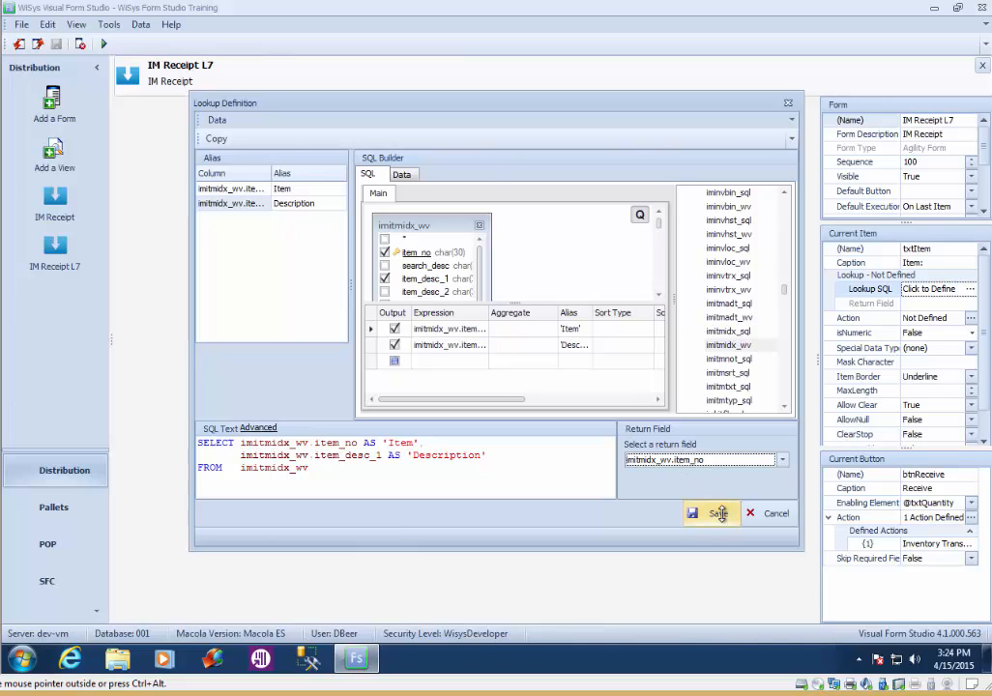
pyautogui.click(721, 514)
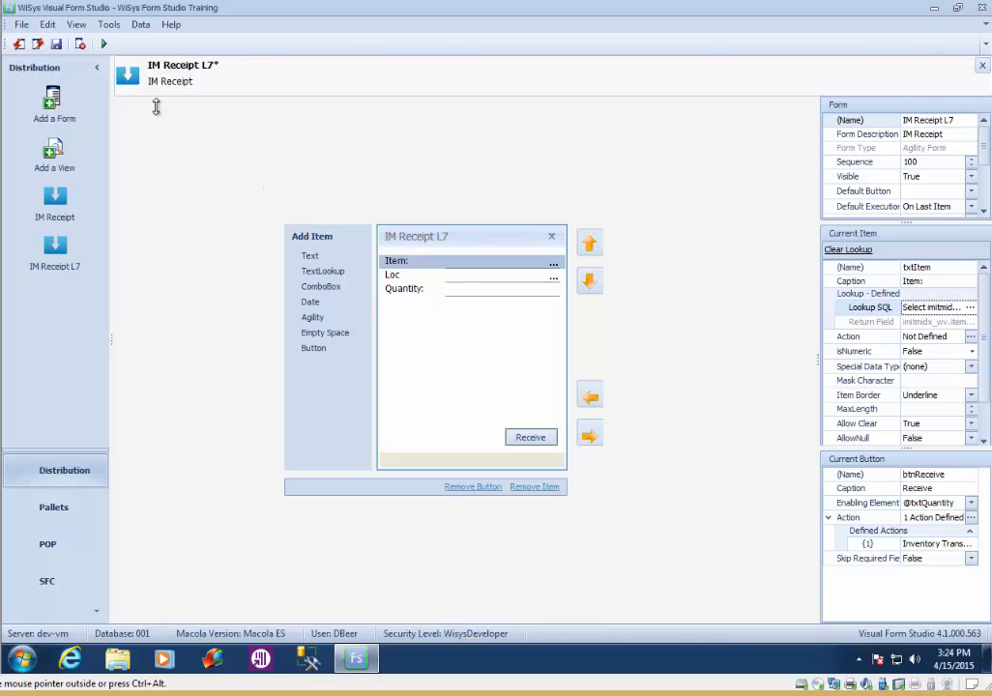
pyautogui.click(55, 43)
# - Test-run the form by picking item BCABLE through the Item field's lookup, and close the test window
pyautogui.click(105, 45)
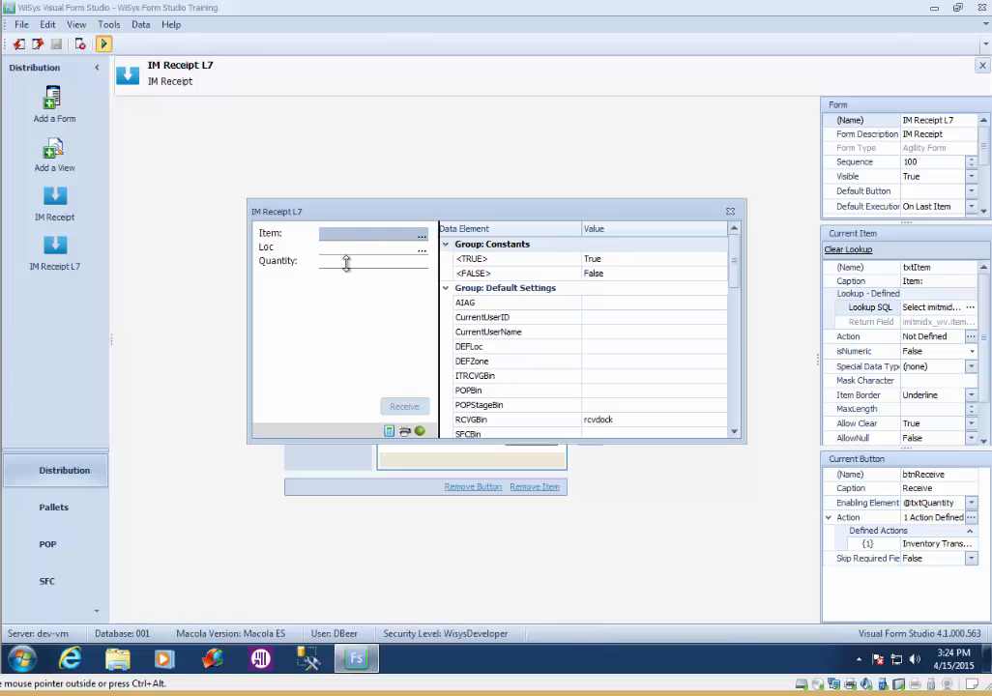
pyautogui.click(423, 238)
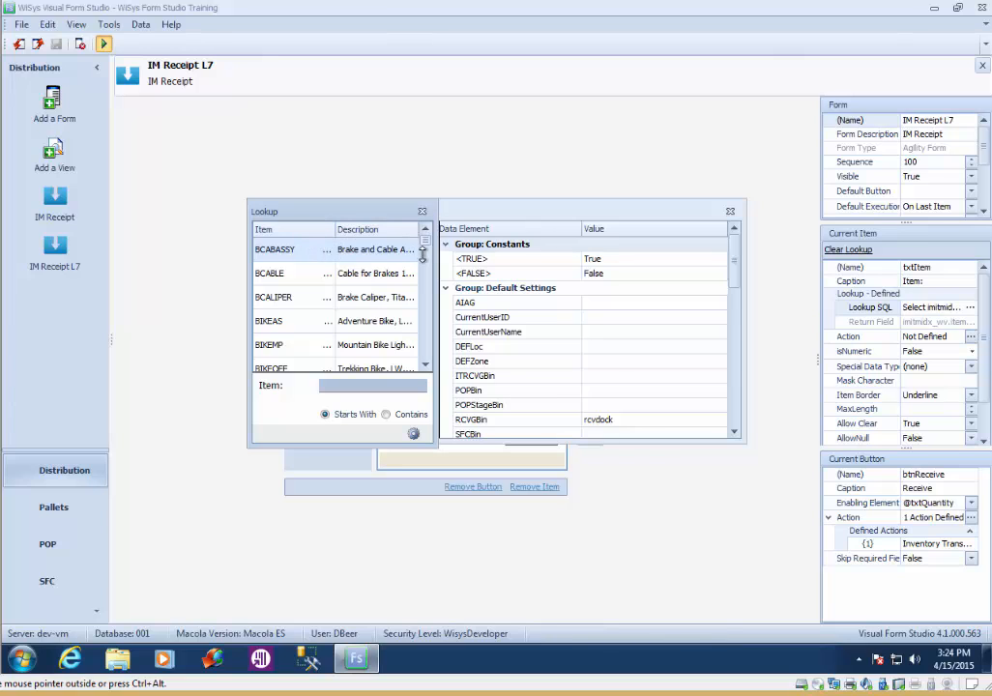
pyautogui.scroll(-5, 429, 271)
pyautogui.scroll(-1, 428, 271)
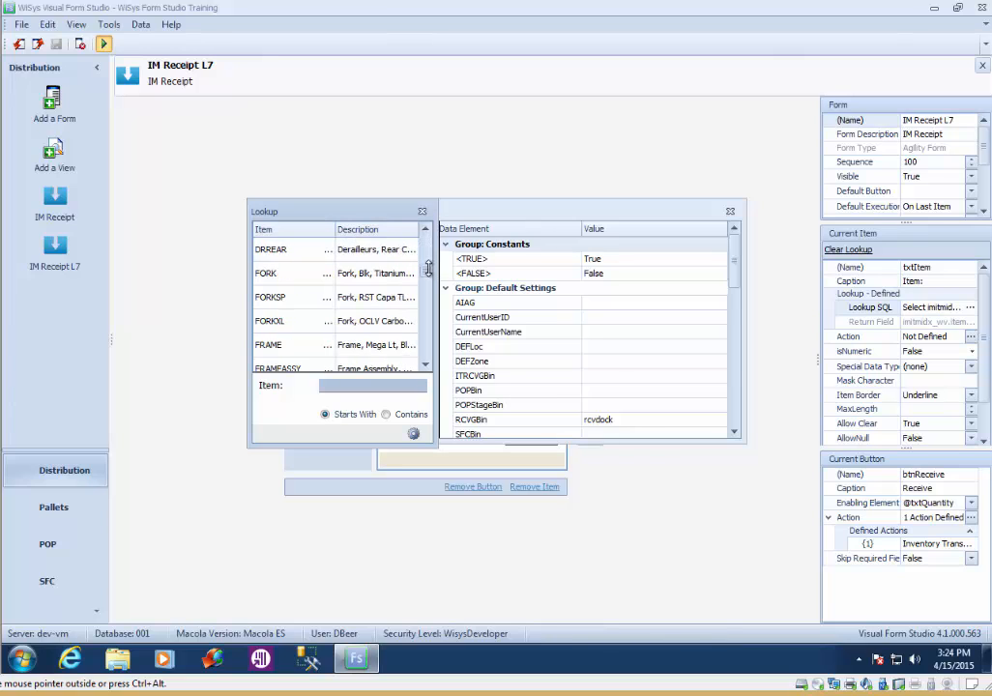
pyautogui.scroll(6, 300, 278)
pyautogui.doubleClick(300, 278)
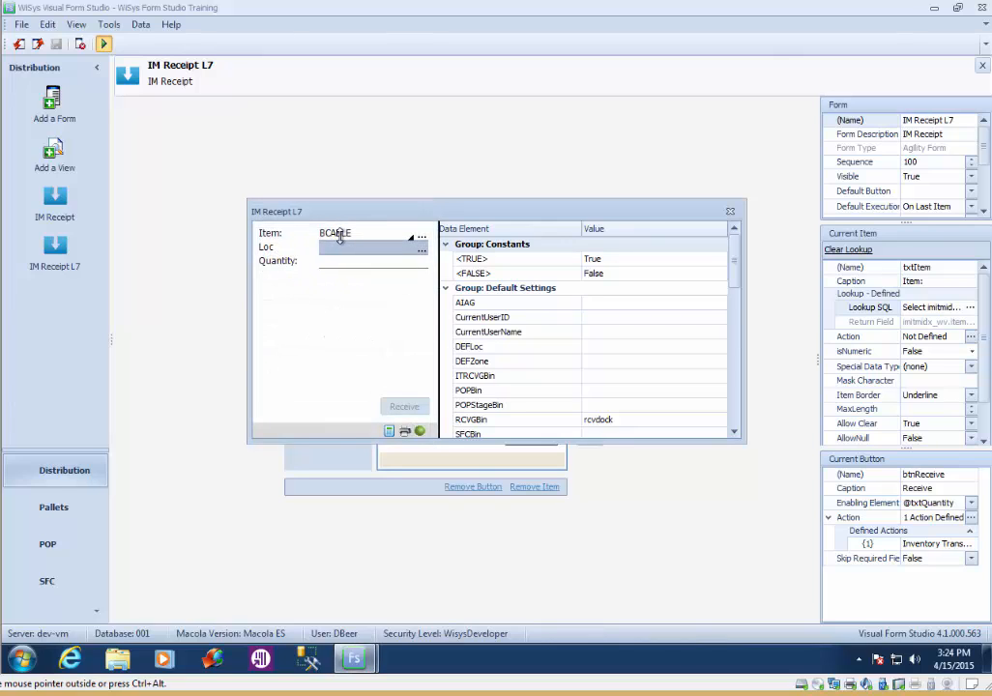
pyautogui.click(730, 211)
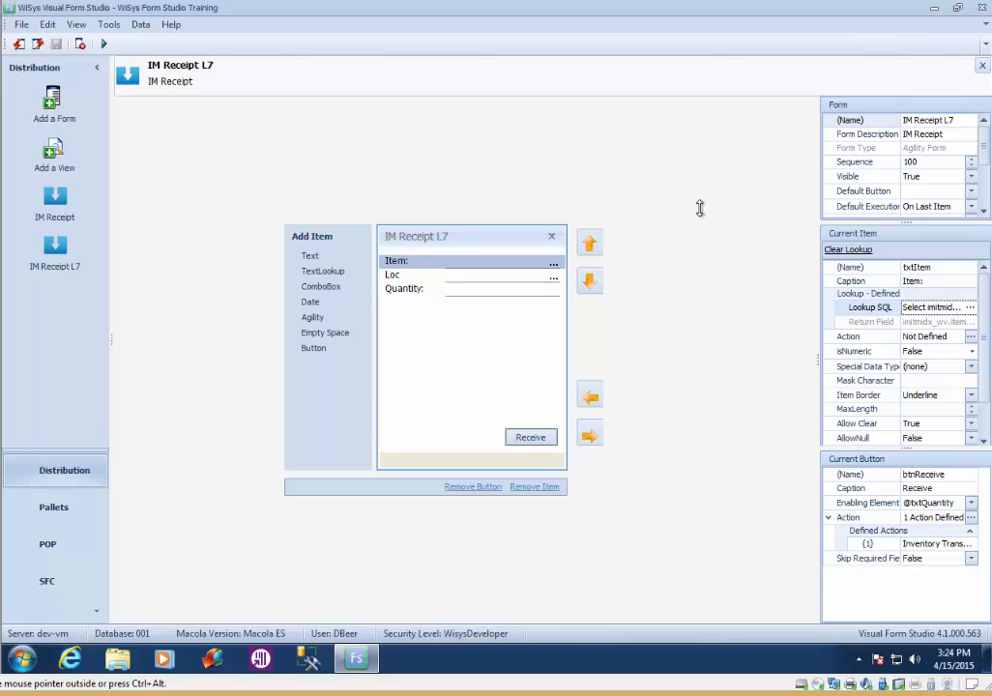
# - Remove the SQL lookup from the Item field
pyautogui.click(852, 250)
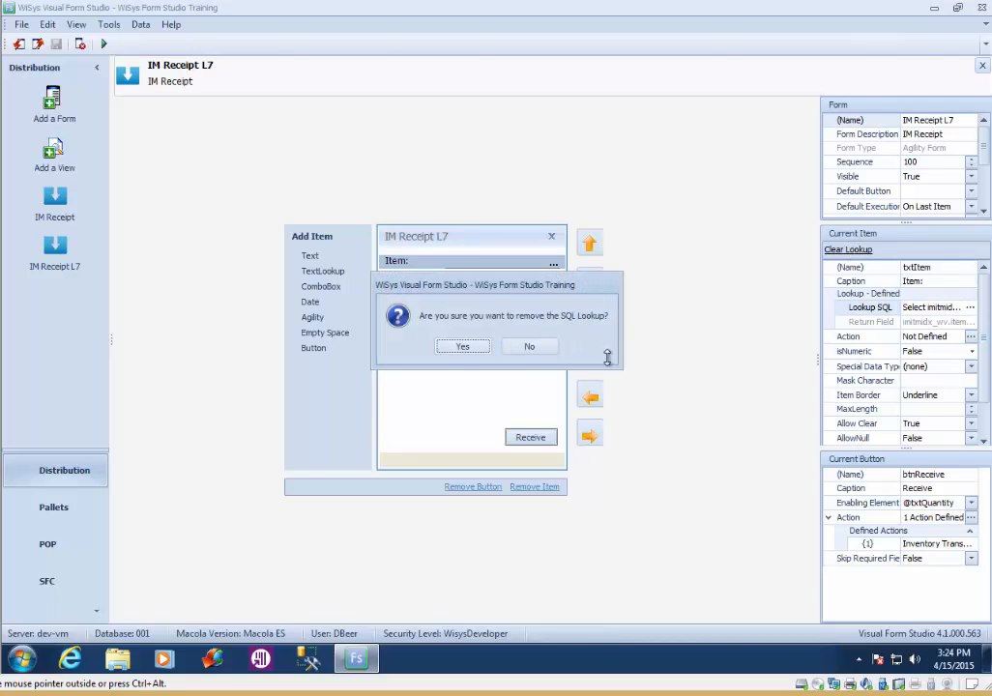
pyautogui.click(462, 346)
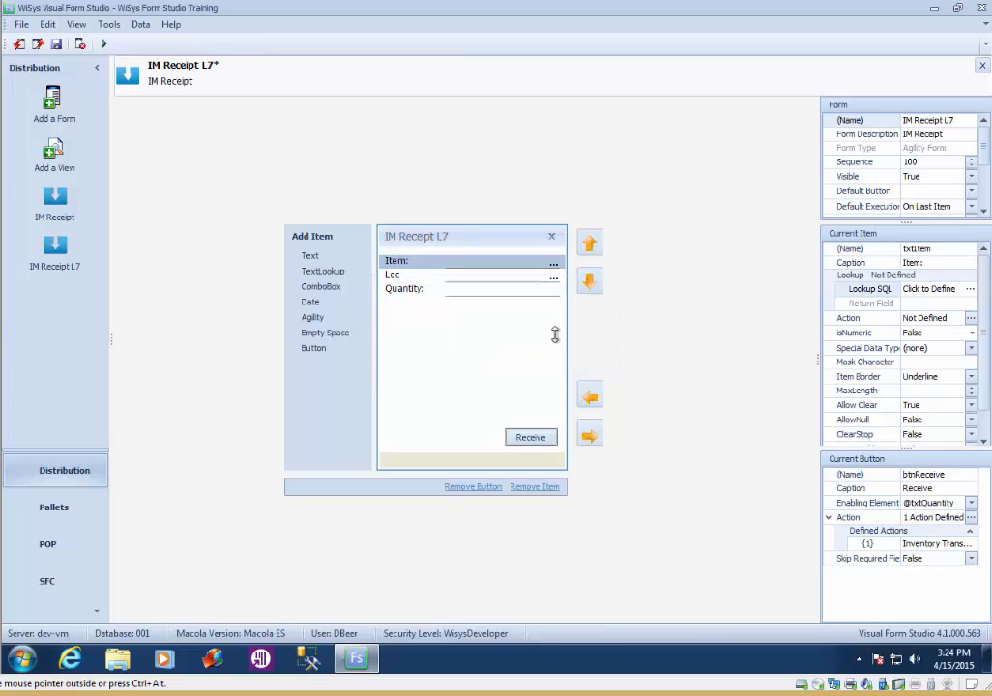
# - Define the Item lookup in Advanced SQL, selecting imitmidx_wv.item_no As 'Item' and imitmidx_wv.item_desc_1 As 'Description' from imitmidx_wv, and save the query
pyautogui.click(929, 289)
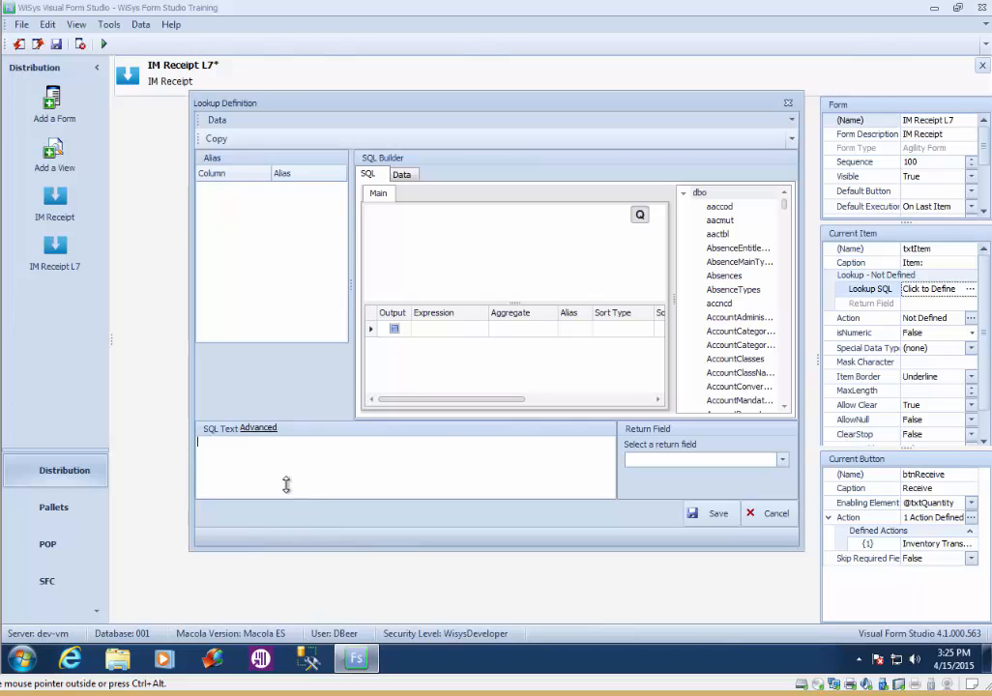
pyautogui.click(256, 428)
pyautogui.click(261, 400)
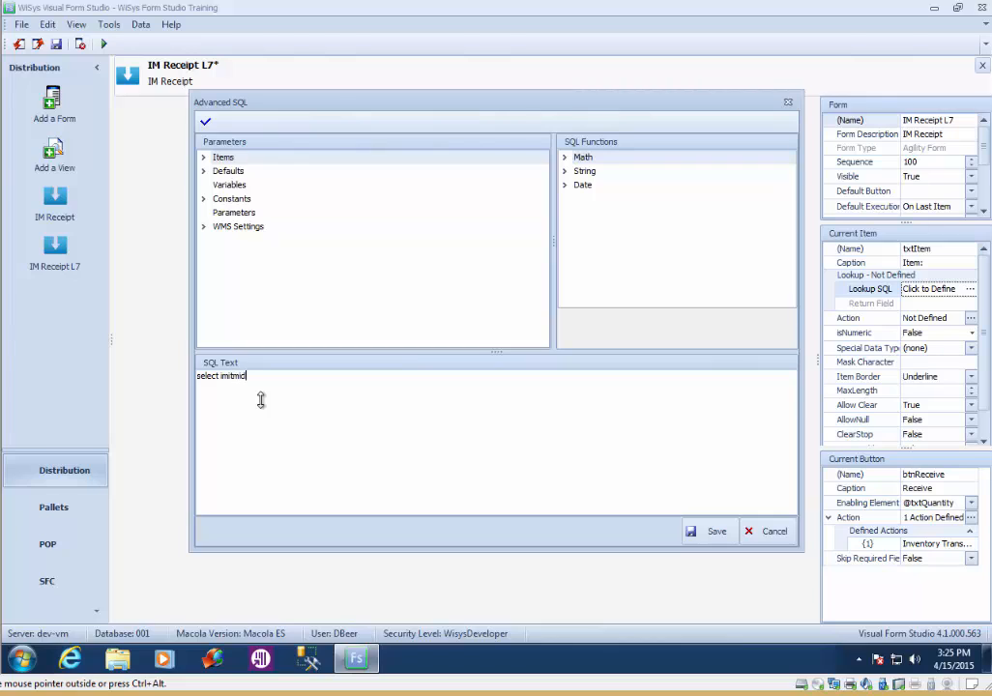
pyautogui.write('_sql')
pyautogui.write('.item_no')
pyautogui.write('em_desc_1 ')
pyautogui.write('from ')
pyautogui.write('imitmidx')
pyautogui.write('As ')
pyautogui.write('As ')
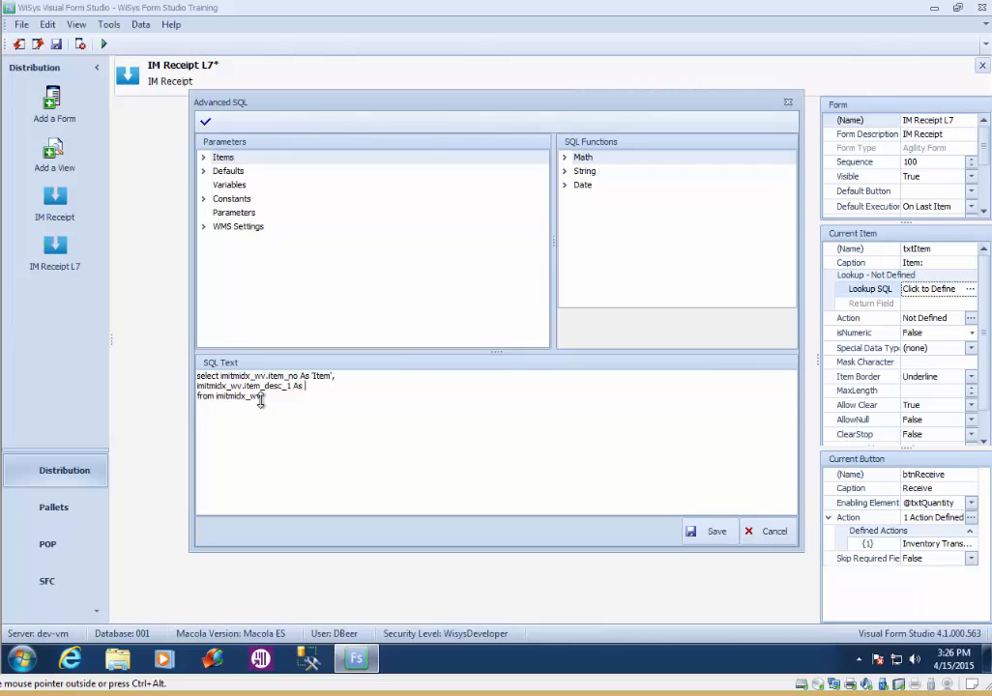
pyautogui.write("'De")
pyautogui.press('BackSpace')
pyautogui.press('BackSpace')
pyautogui.press('BackSpace')
pyautogui.press('BackSpace')
pyautogui.click(717, 532)
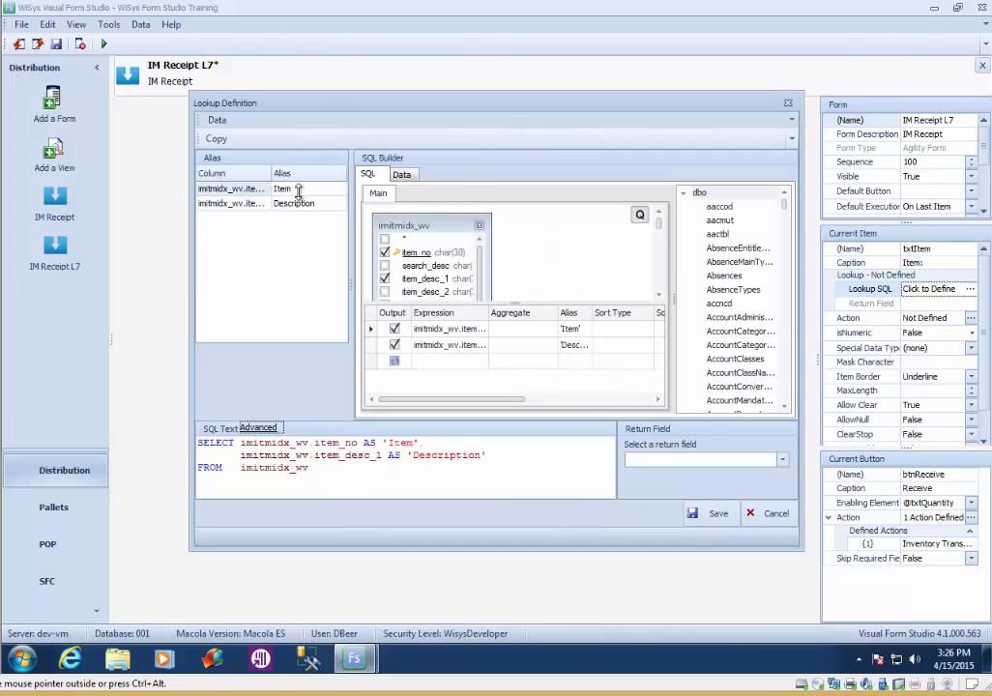
# - Choose imitmidx_wv.item_no as the return field of the Advanced SQL lookup, and save the lookup and form
pyautogui.click(790, 462)
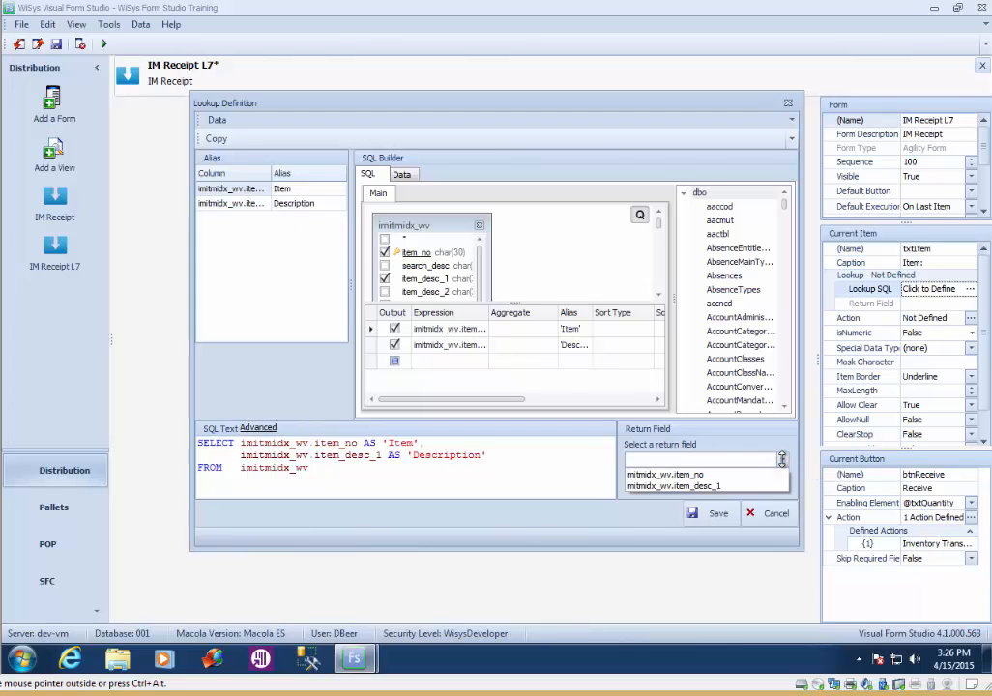
pyautogui.click(711, 473)
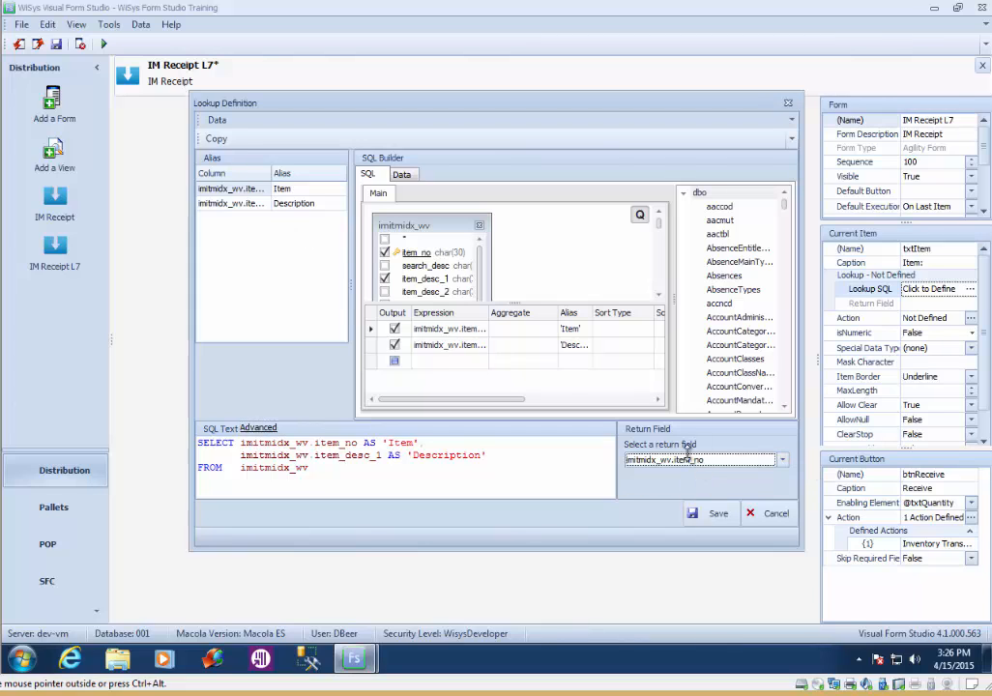
pyautogui.click(718, 512)
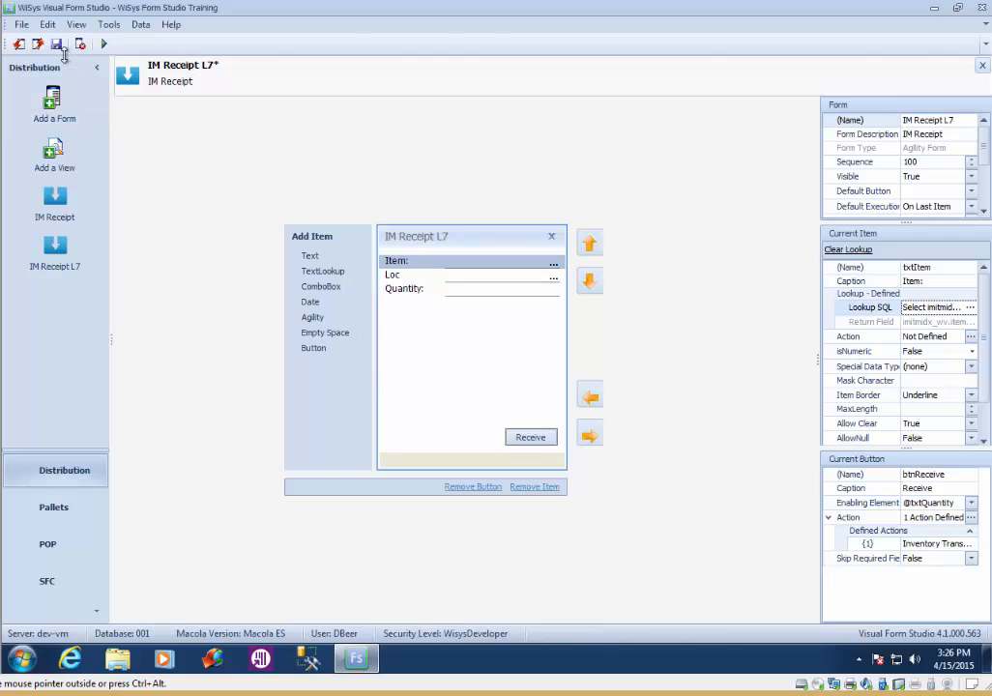
# - Test-run the form, view the Item field's lookup list, and close the lookup and test window
pyautogui.click(103, 43)
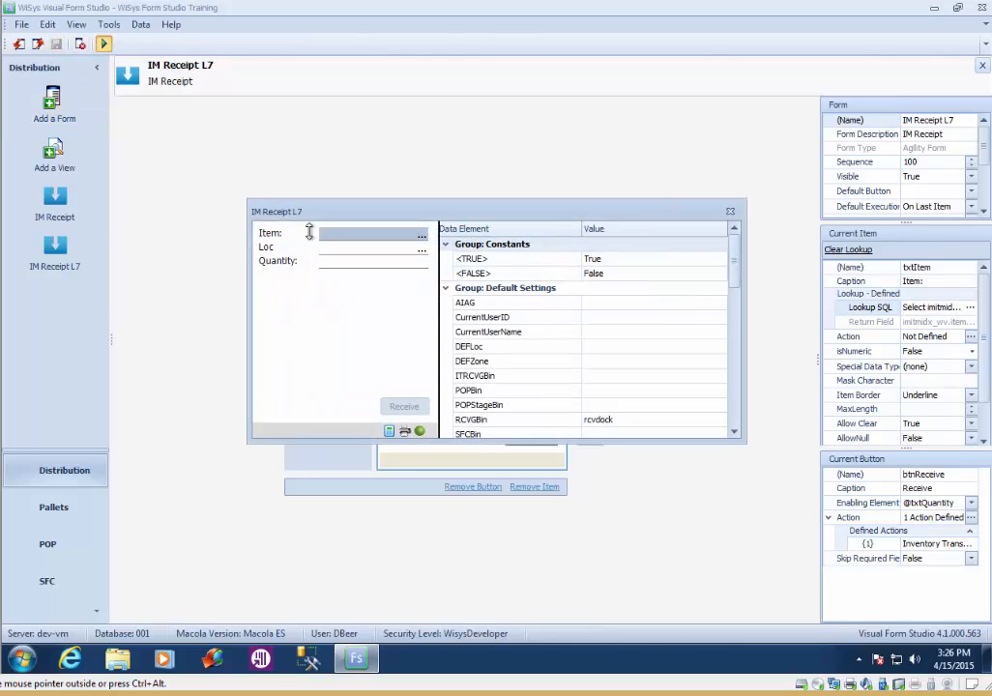
pyautogui.click(422, 233)
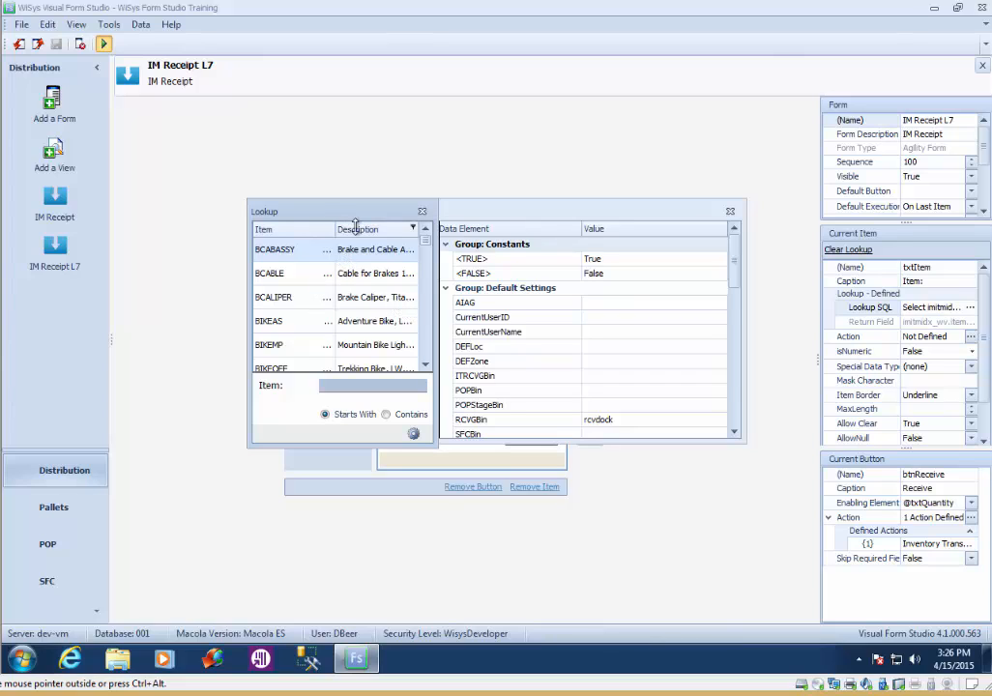
pyautogui.click(421, 211)
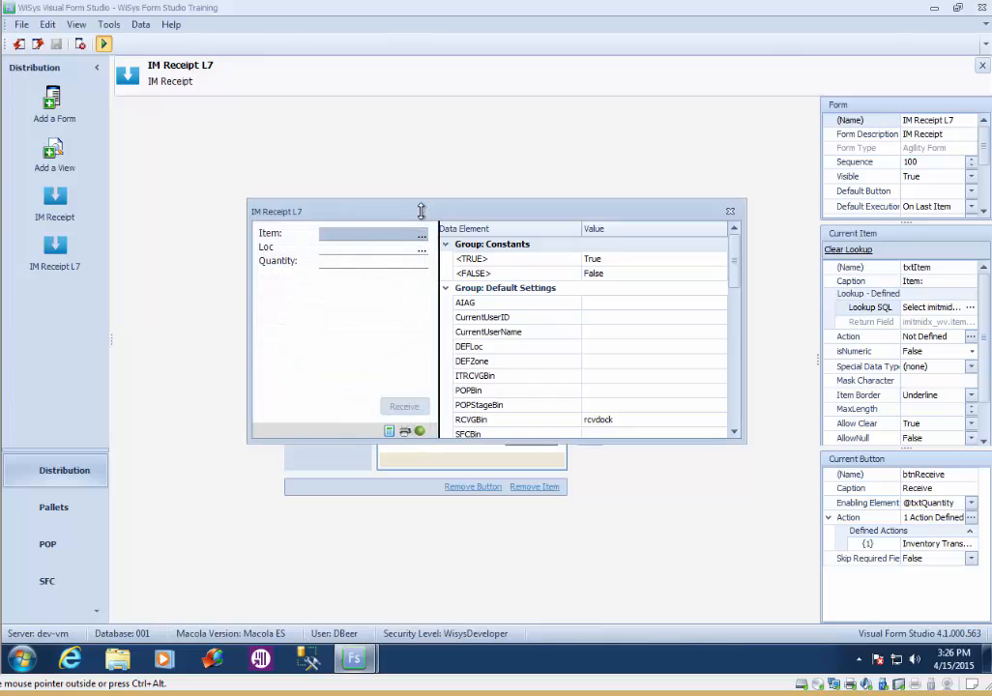
pyautogui.click(731, 211)
# - Start an Advanced SQL lookup for the Loc field, selecting iminvloc_wv.loc As 'Loc' and imlocfil_wv.loc_desc As 'Description'
pyautogui.click(482, 277)
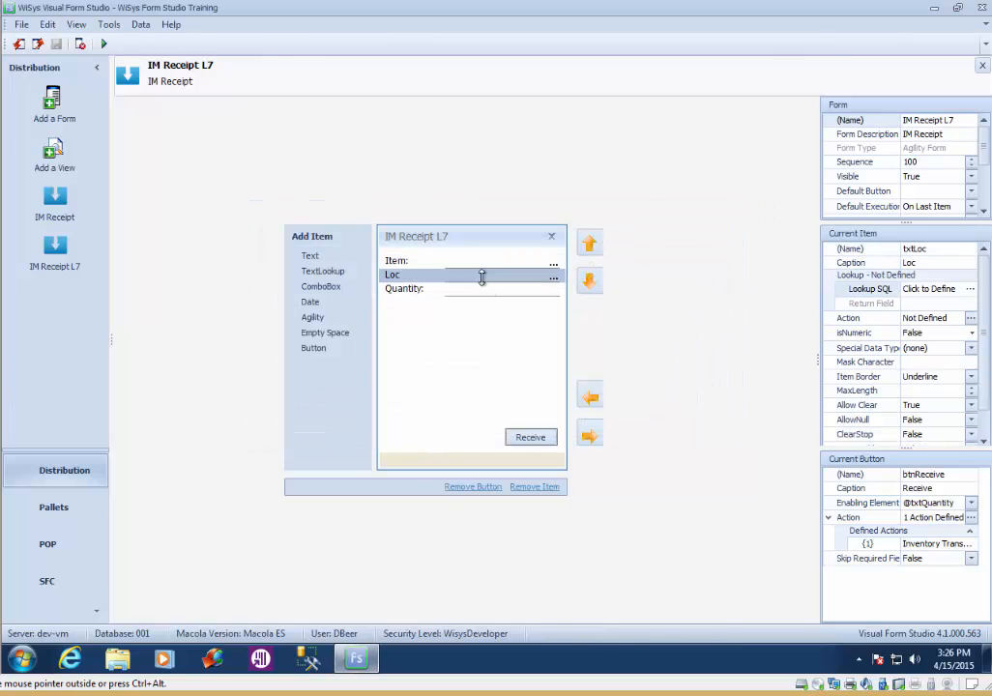
pyautogui.click(932, 289)
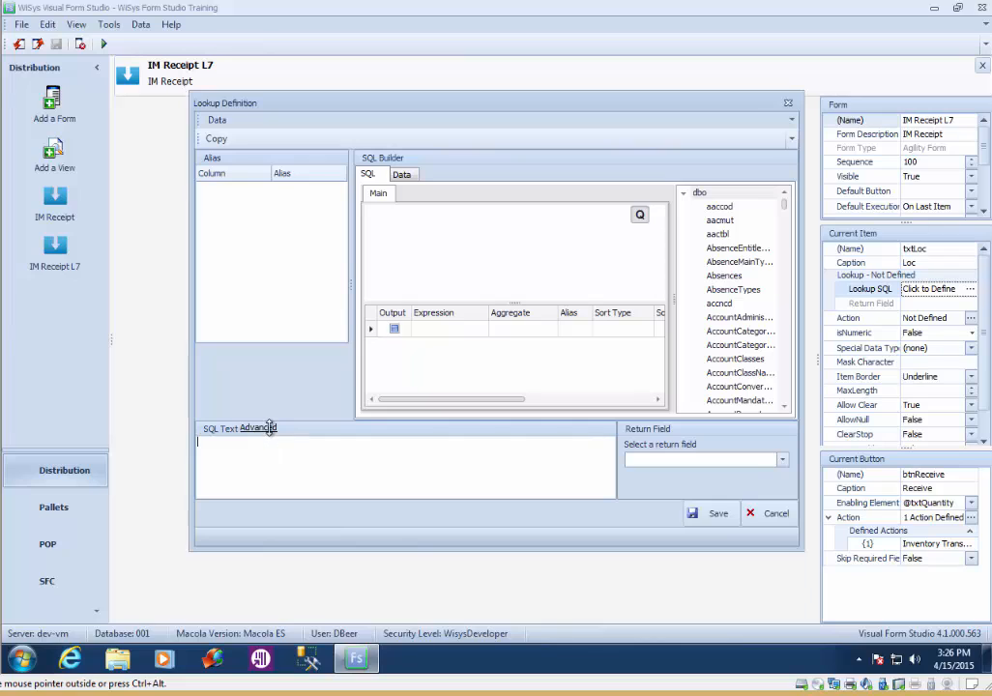
pyautogui.click(259, 428)
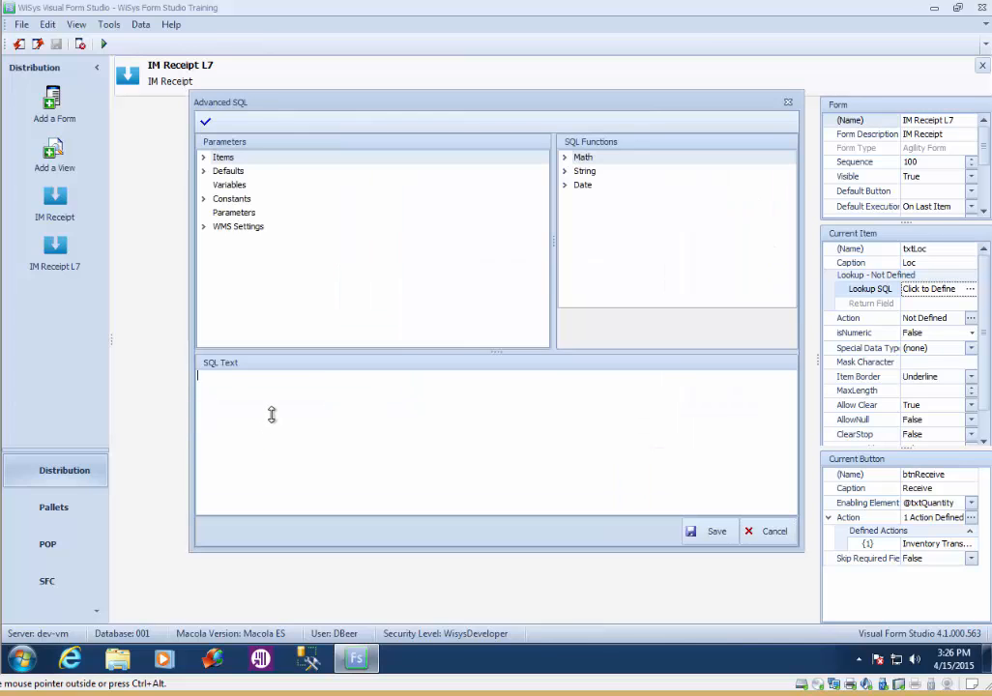
pyautogui.write('select iminvloc_wv.loc')
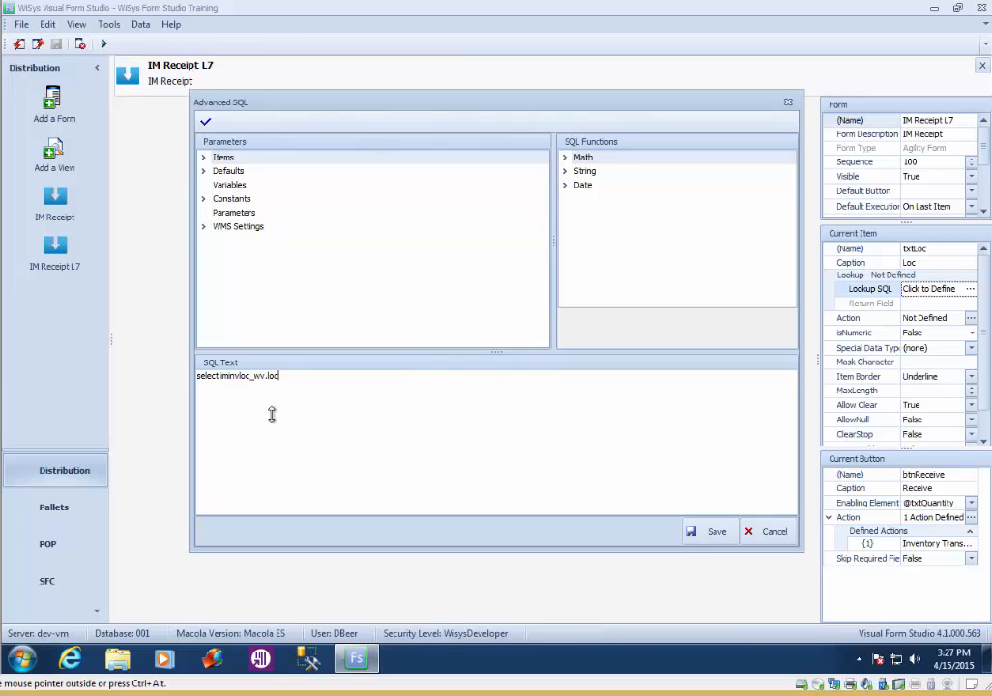
pyautogui.write(" As 'Loc'")
pyautogui.write('il_wv.loc_')
pyautogui.write('des')
pyautogui.write("c As '")
pyautogui.write('Descr')
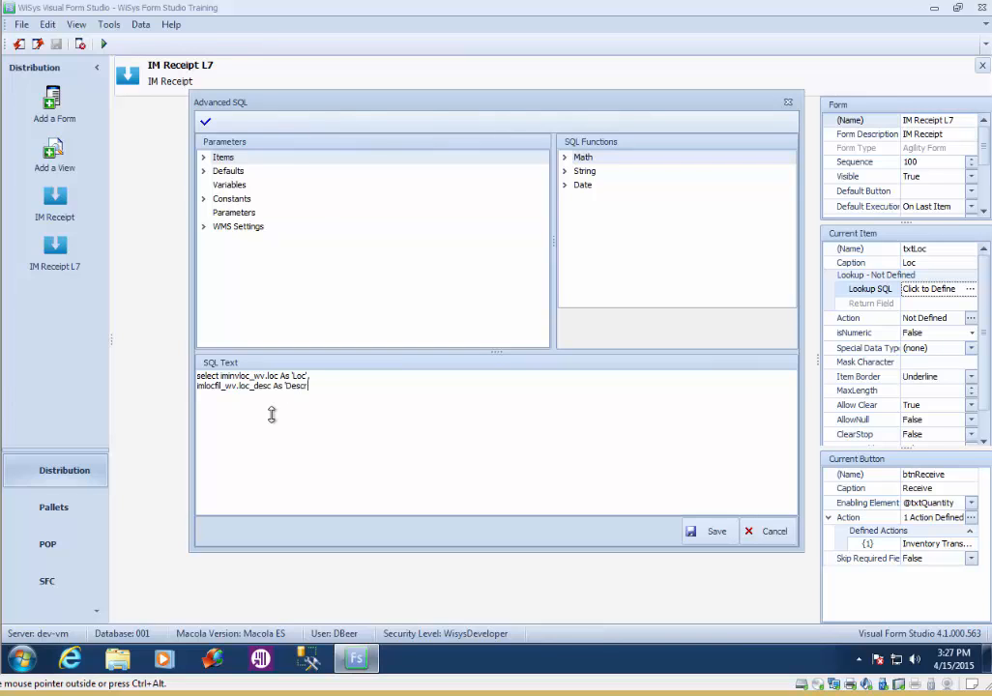
pyautogui.write("iption'")
# - Add FROM iminvloc_wv with an inner join to imlocfil_wv on iminvloc_wv.loc = imlocfil_wv.loc
pyautogui.press('Return')
pyautogui.write('FROM iminvloc_wv')
pyautogui.press('Return')
pyautogui.write('inner')
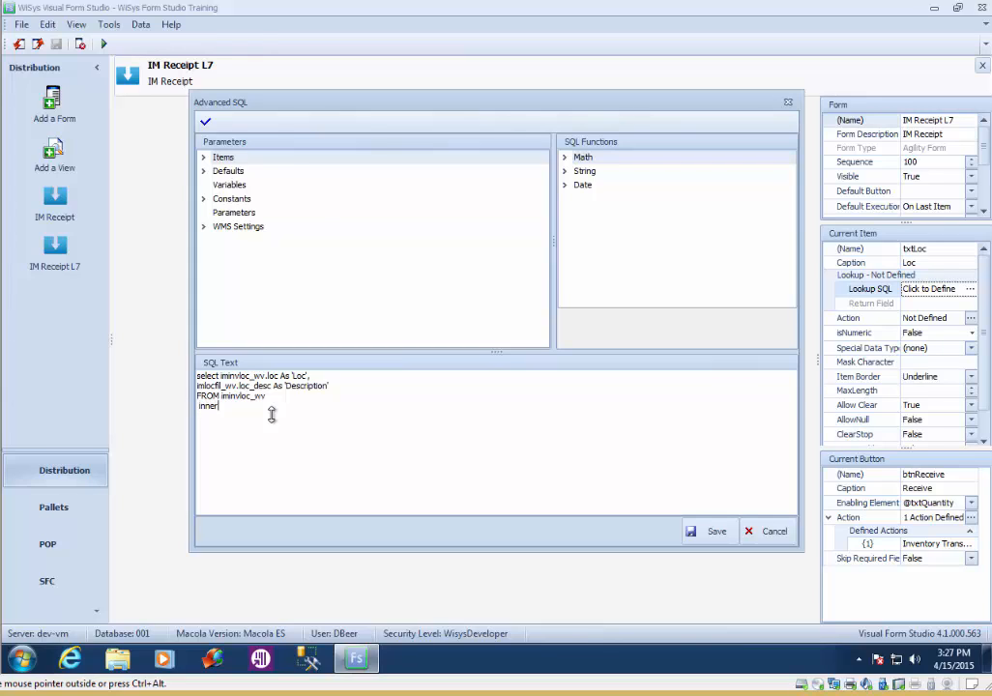
pyautogui.write(' join imlocfil_wv on iminvloc_wv.loc =')
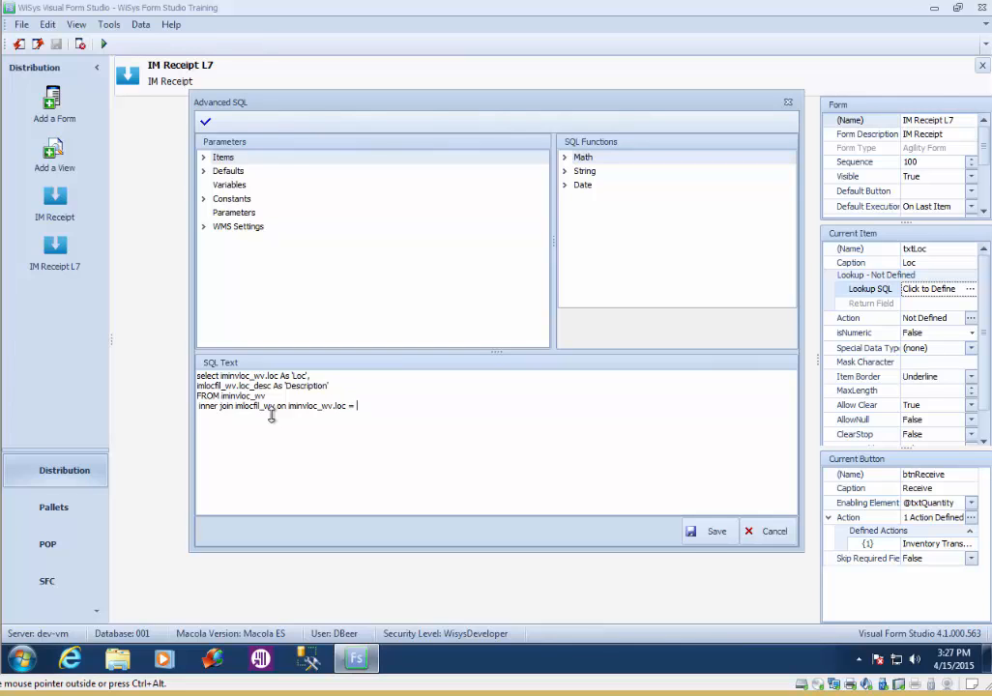
pyautogui.write(' imlocfil_wv.l')
pyautogui.write('minvloc_wv.item =')
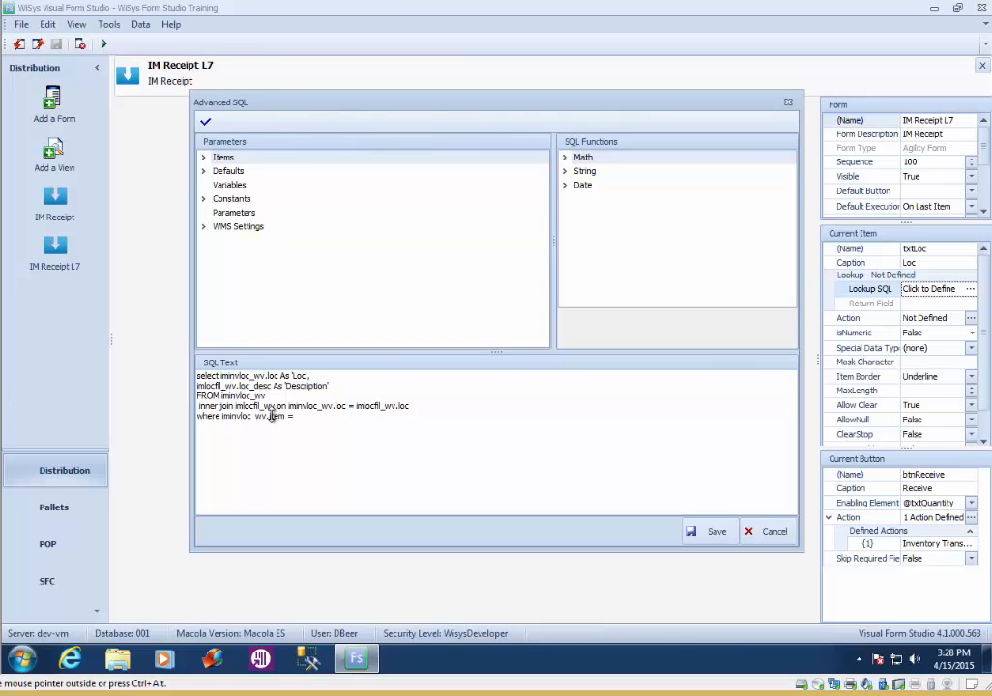
pyautogui.press('BackSpace')
pyautogui.press('BackSpace')
pyautogui.write('_no =')
pyautogui.doubleClick(206, 158)
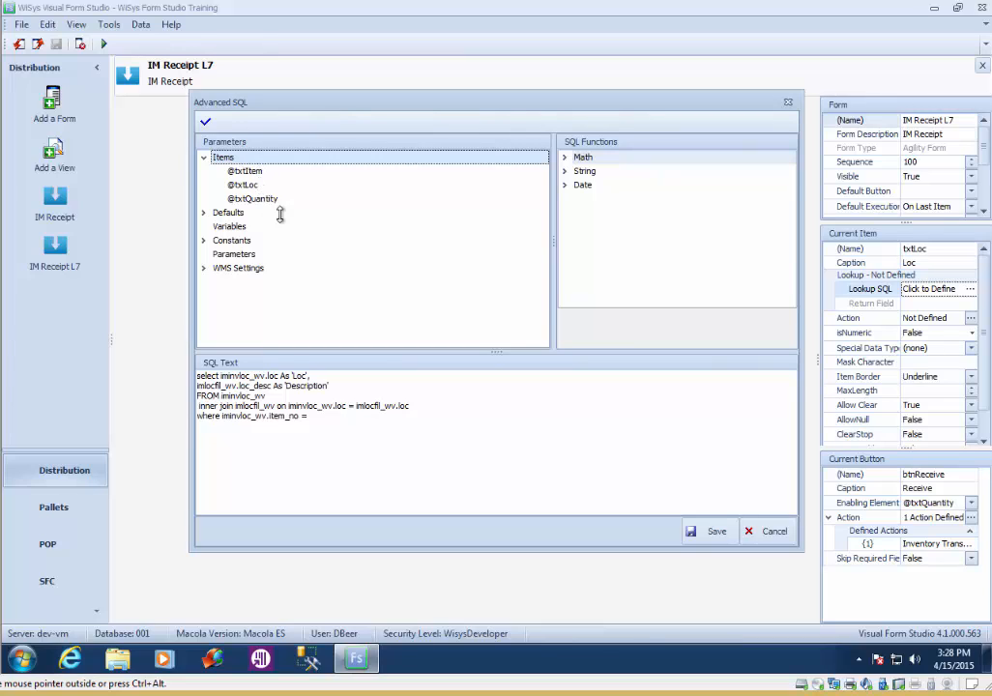
pyautogui.doubleClick(245, 171)
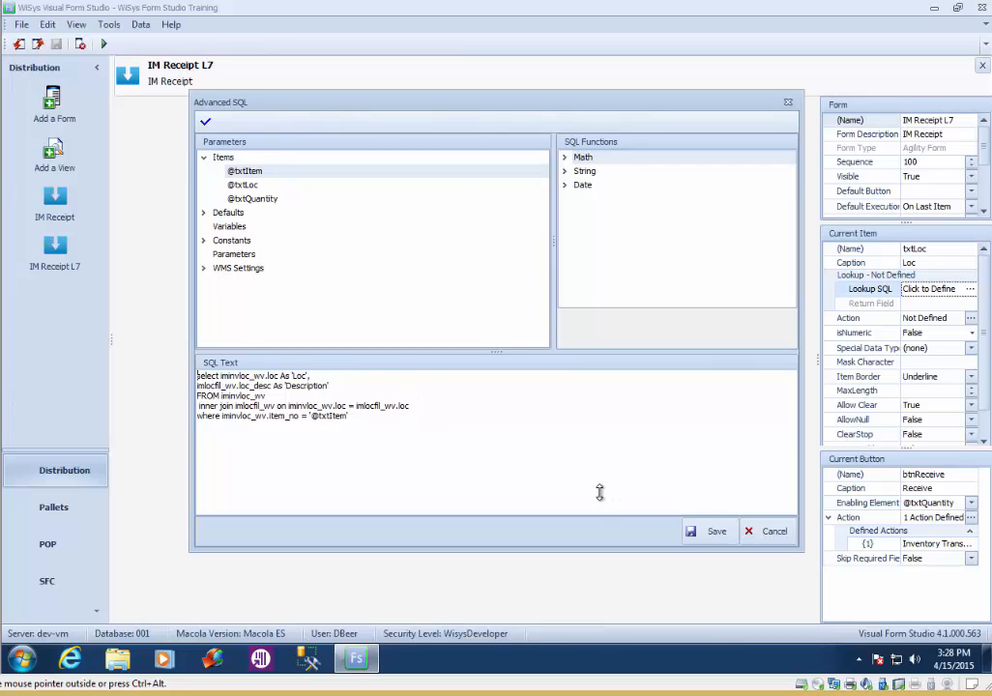
pyautogui.click(712, 530)
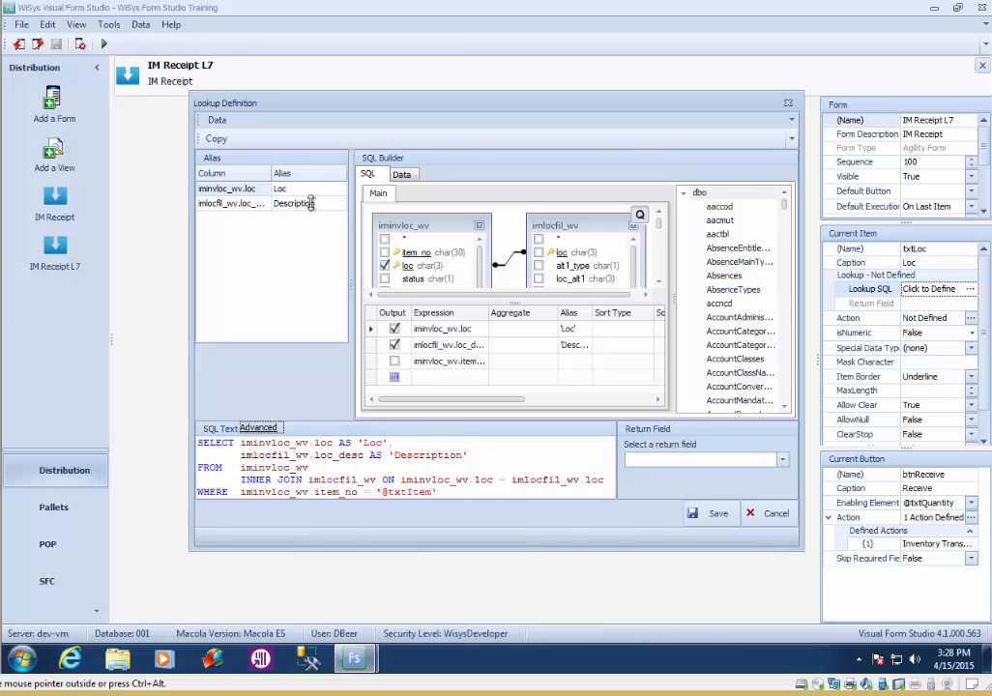
# - Choose iminvloc_wv.loc as the return field of the Loc lookup, and save the lookup and form
pyautogui.click(783, 459)
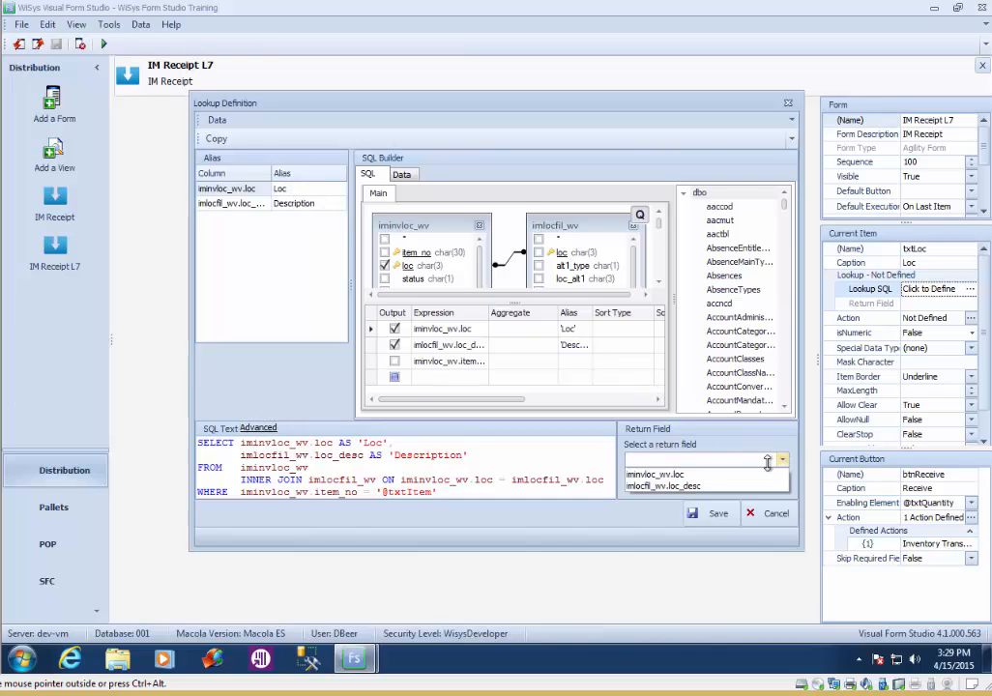
pyautogui.click(679, 472)
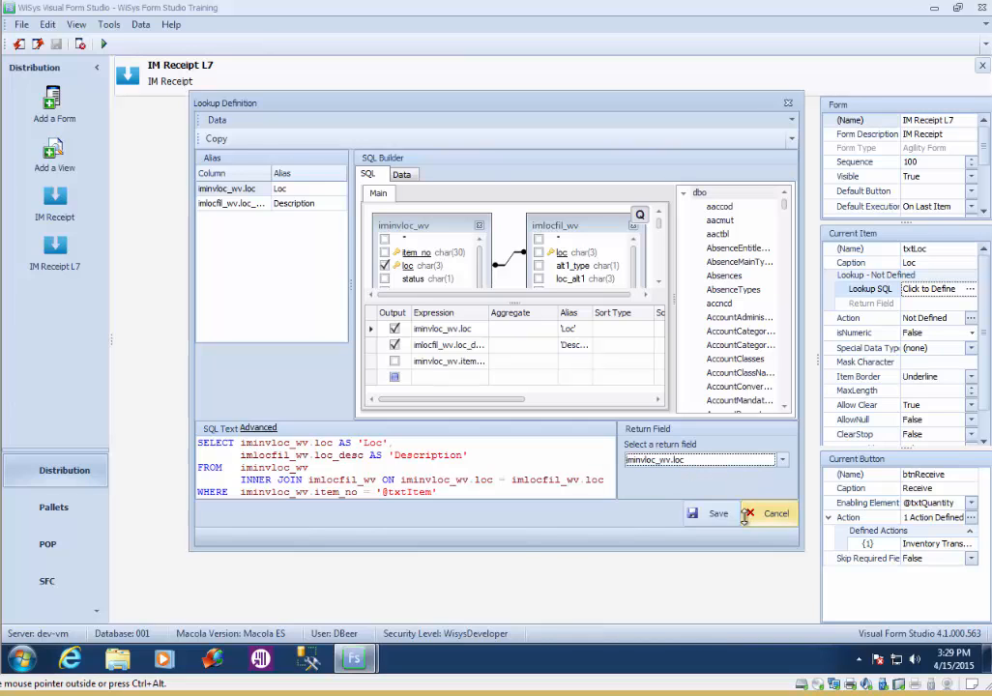
pyautogui.click(721, 514)
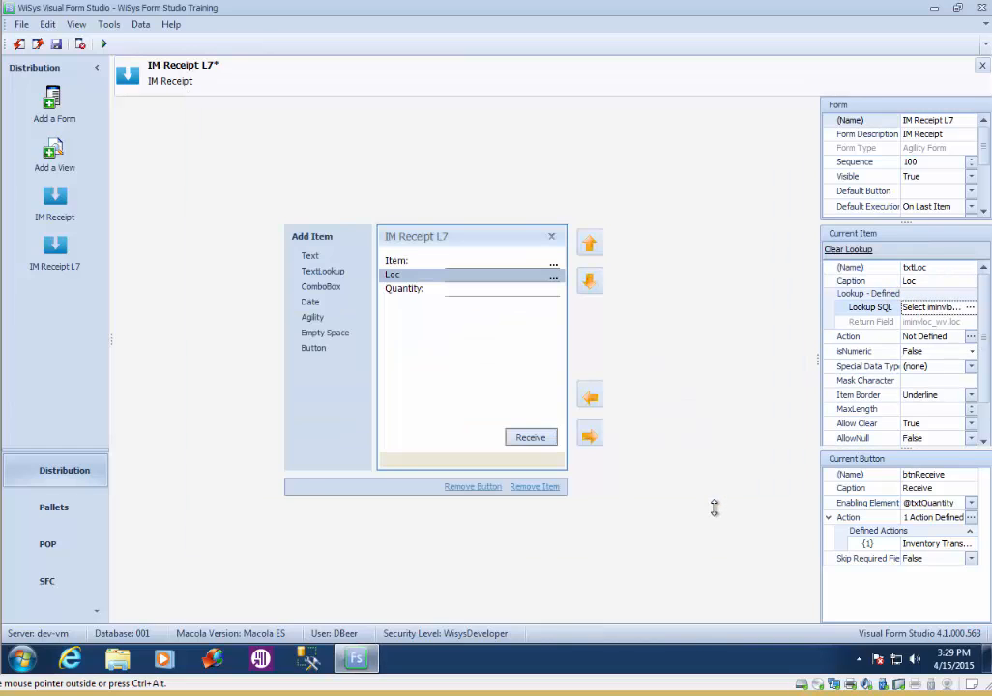
pyautogui.click(56, 44)
# - Test-run the form, picking item BCABLE and location CA through the Item and Loc lookups
pyautogui.click(105, 45)
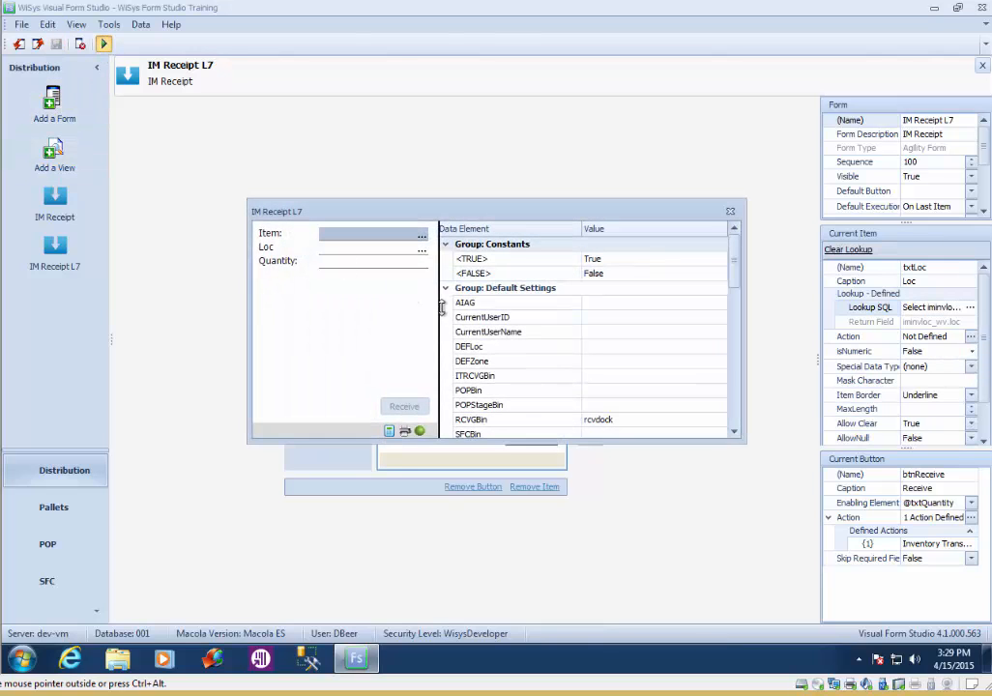
pyautogui.click(422, 235)
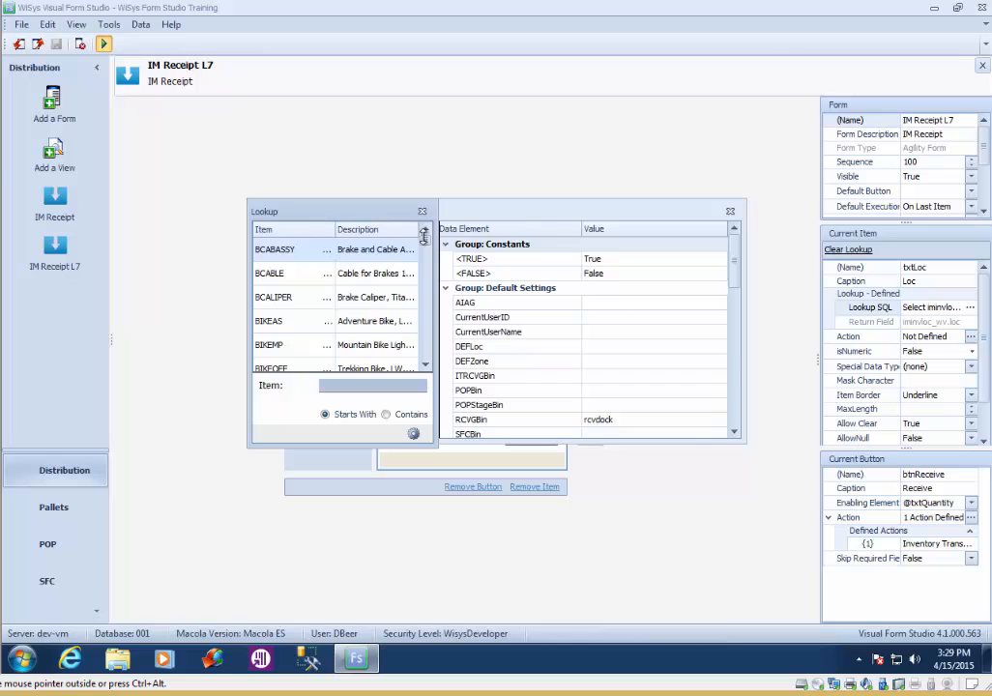
pyautogui.doubleClick(296, 274)
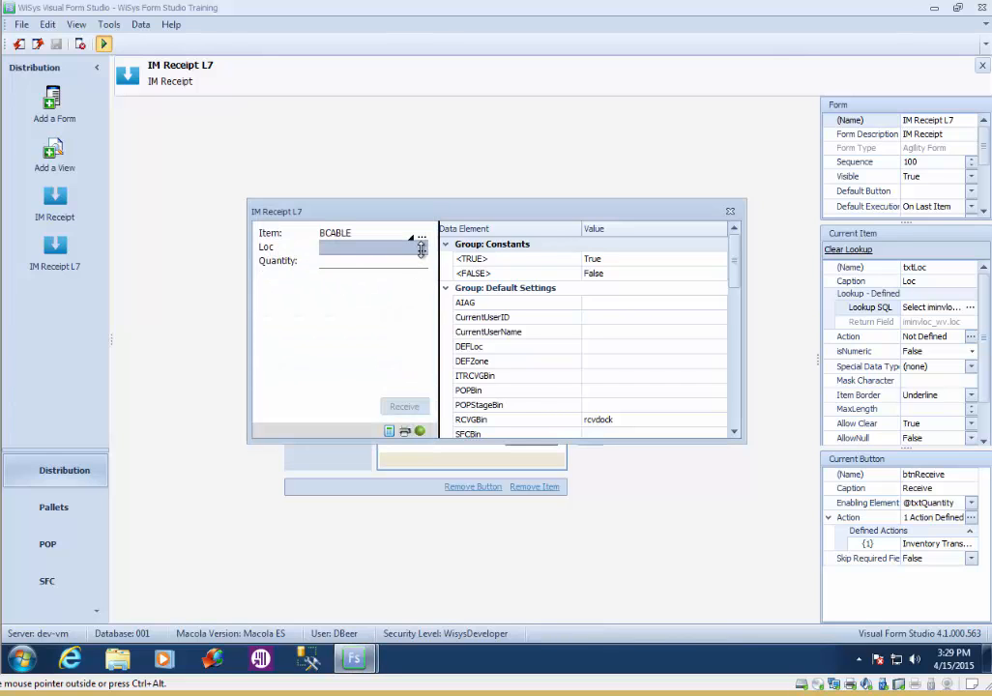
pyautogui.click(422, 249)
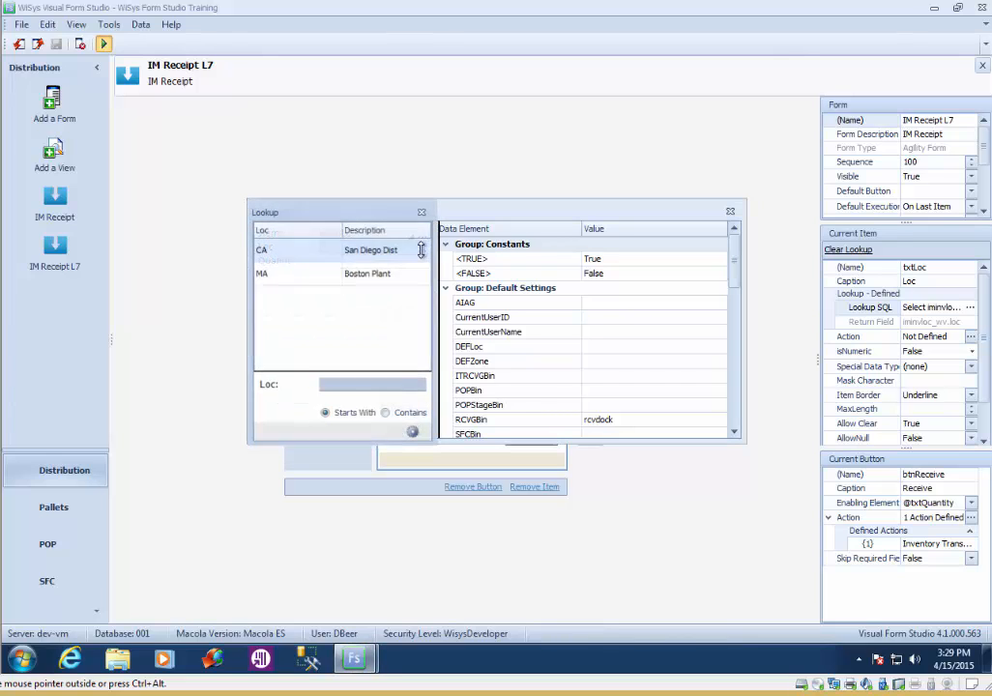
pyautogui.doubleClick(299, 250)
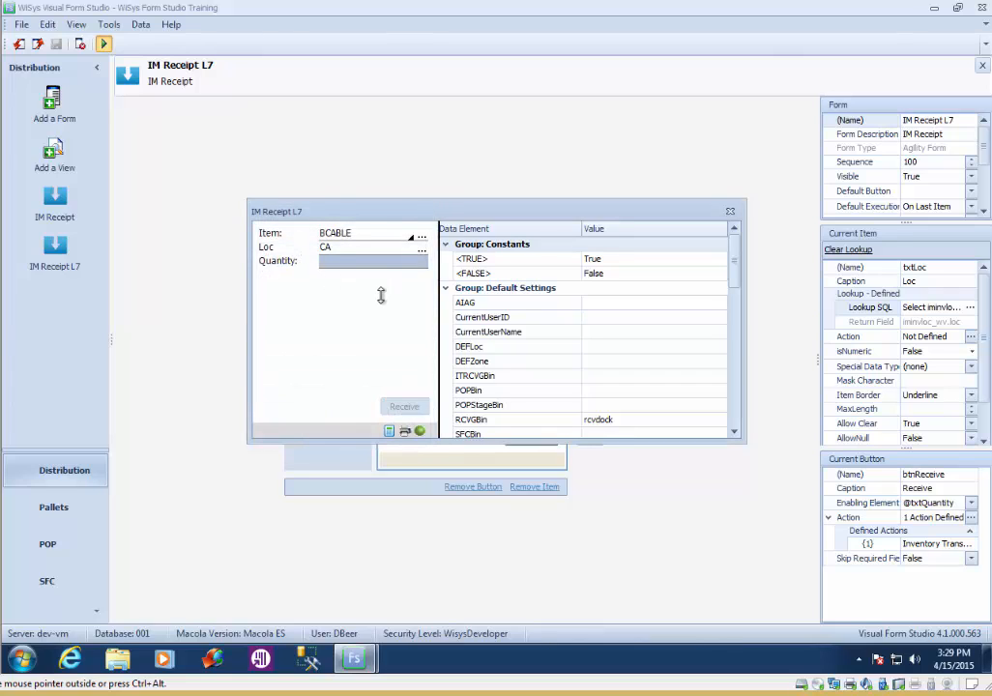